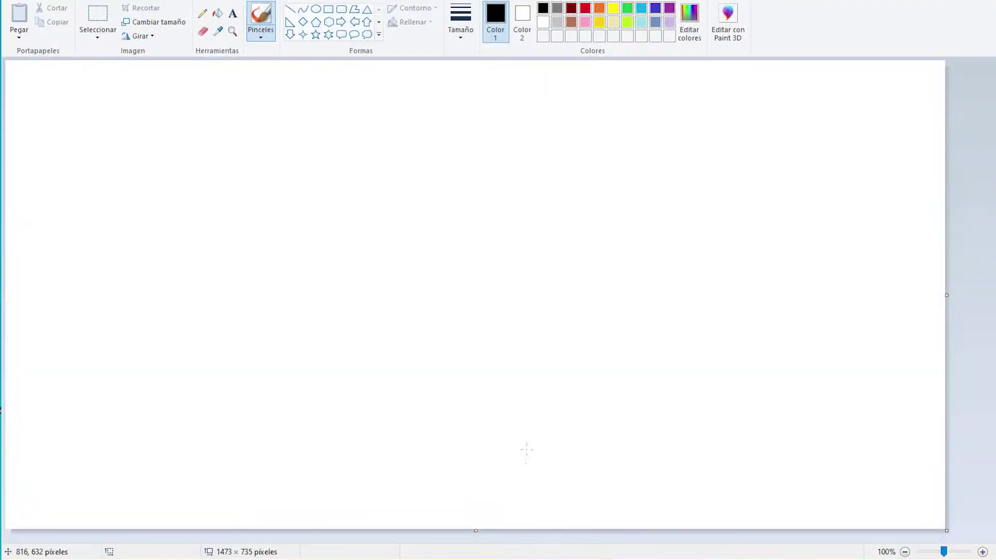
Select the Line shape from the Formas group on the blank canvas.
click(289, 11)
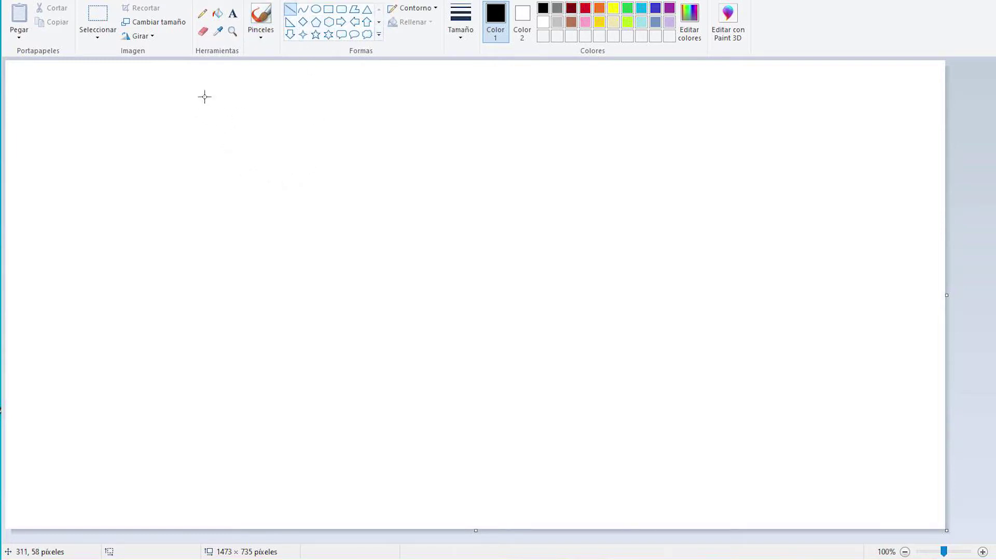
Draw two parallel slanted black lines down to the bottom edge as the flagpole.
mouse_move(215, 117)
mouse_down()
mouse_move(272, 259)
mouse_move(268, 539)
mouse_up()
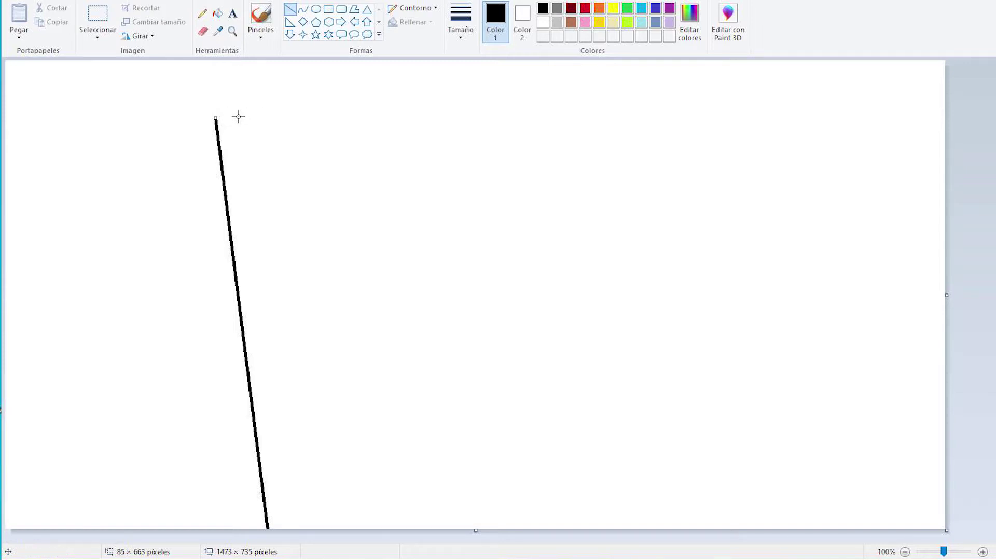
drag(227, 117, 280, 541)
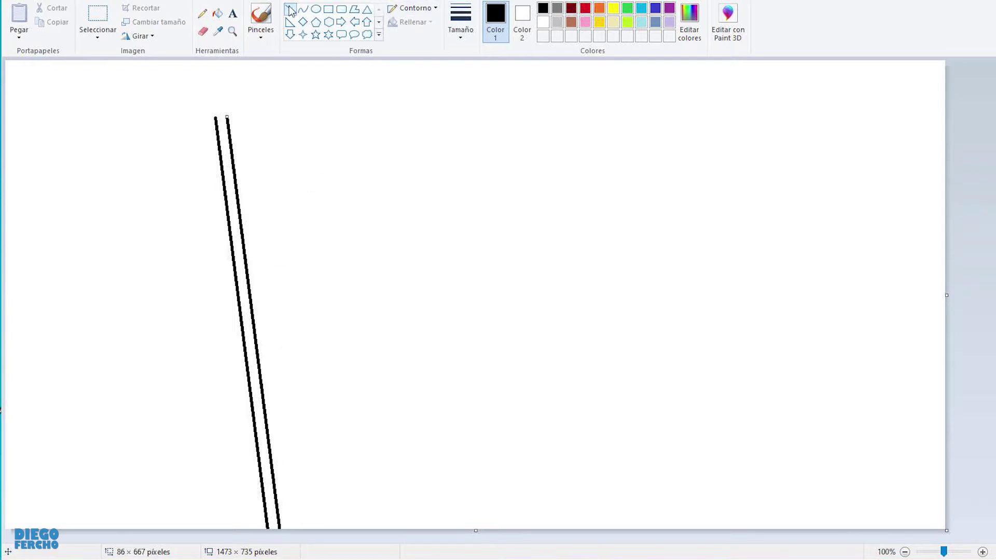
click(260, 15)
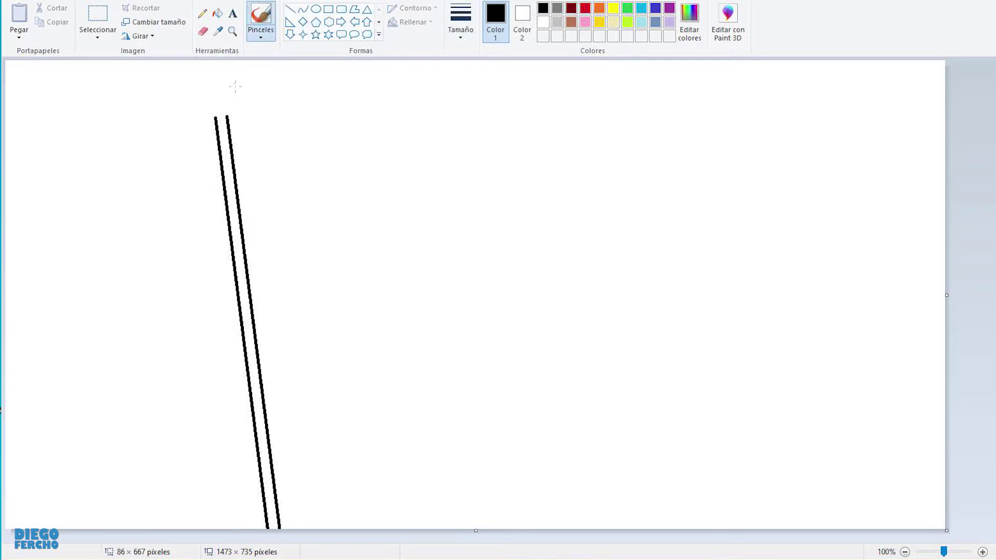
click(202, 13)
With a thinner pencil, draw the pole's spear tip and the flag's wavy outline.
click(459, 23)
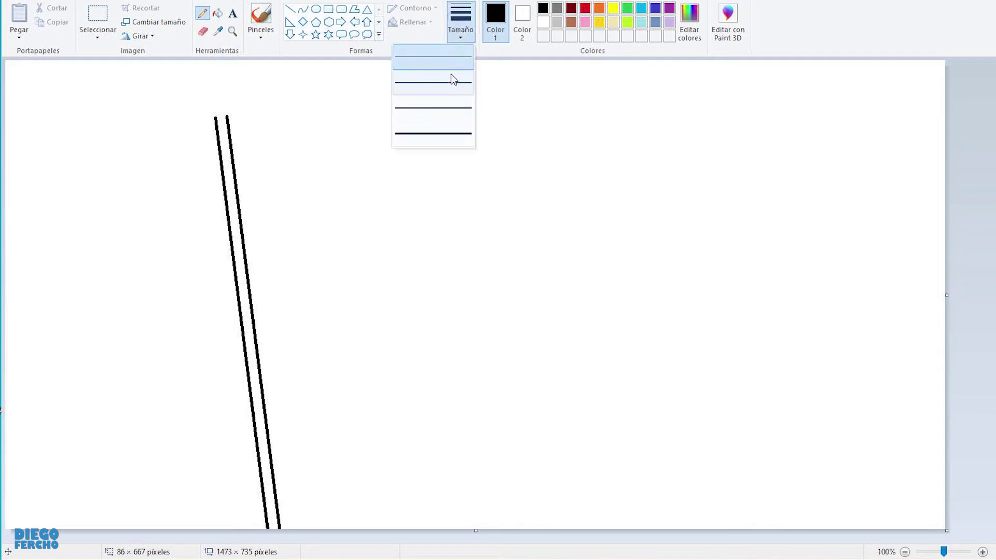
click(442, 84)
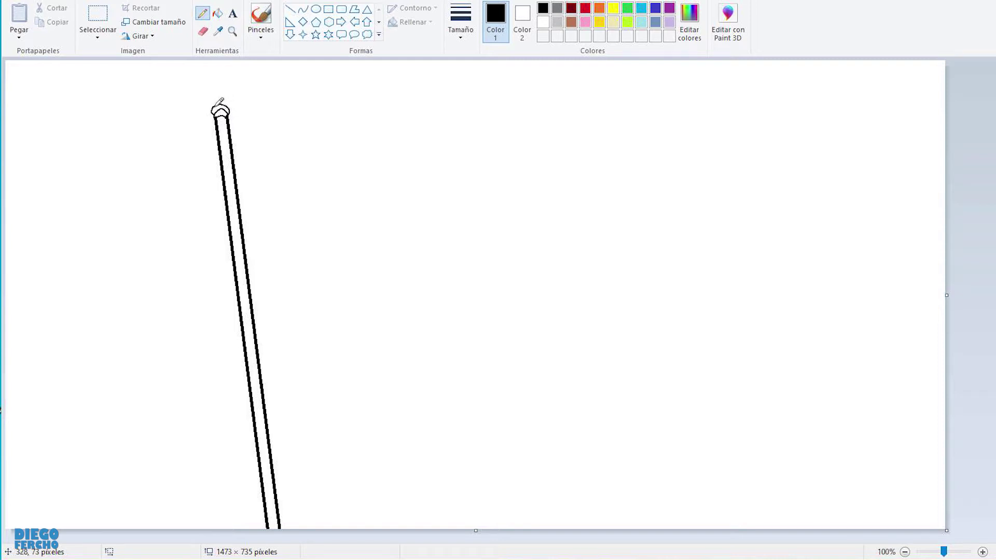
drag(217, 71, 230, 102)
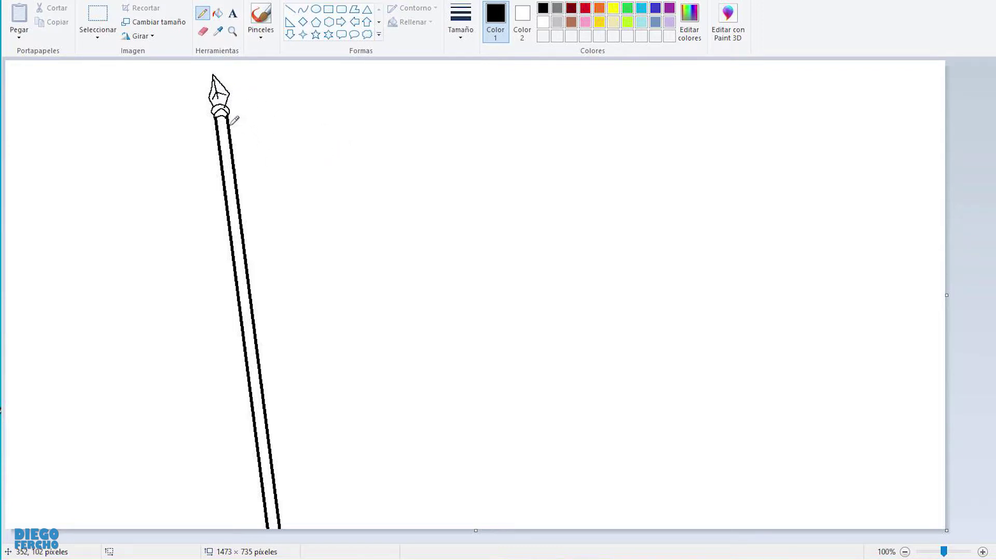
mouse_move(229, 124)
mouse_down()
mouse_move(311, 139)
mouse_move(410, 113)
mouse_move(545, 114)
mouse_move(620, 136)
mouse_move(709, 118)
mouse_up()
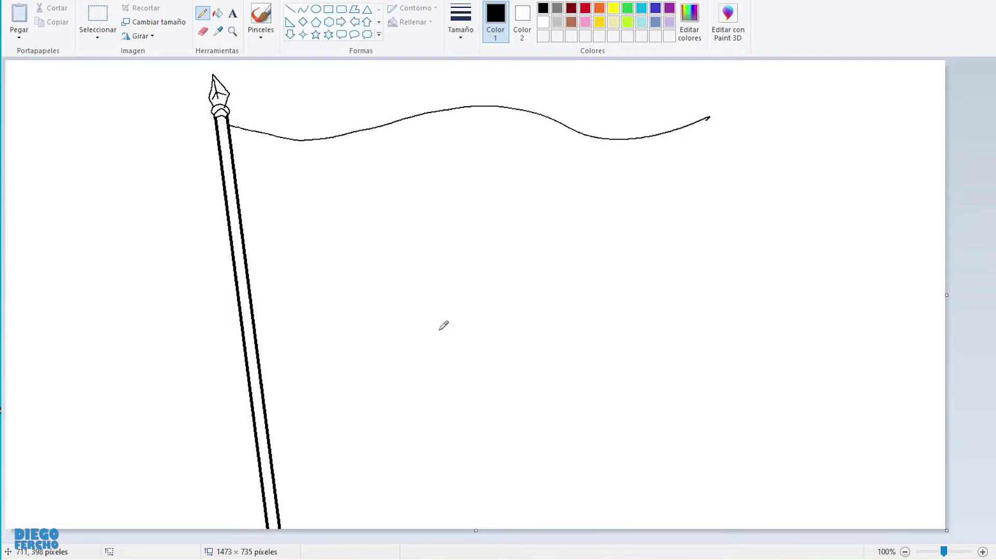
mouse_move(273, 461)
mouse_down()
mouse_move(338, 464)
mouse_move(542, 418)
mouse_move(639, 439)
mouse_move(739, 414)
mouse_move(791, 384)
mouse_move(771, 347)
mouse_move(741, 148)
mouse_move(722, 113)
mouse_move(706, 118)
mouse_up()
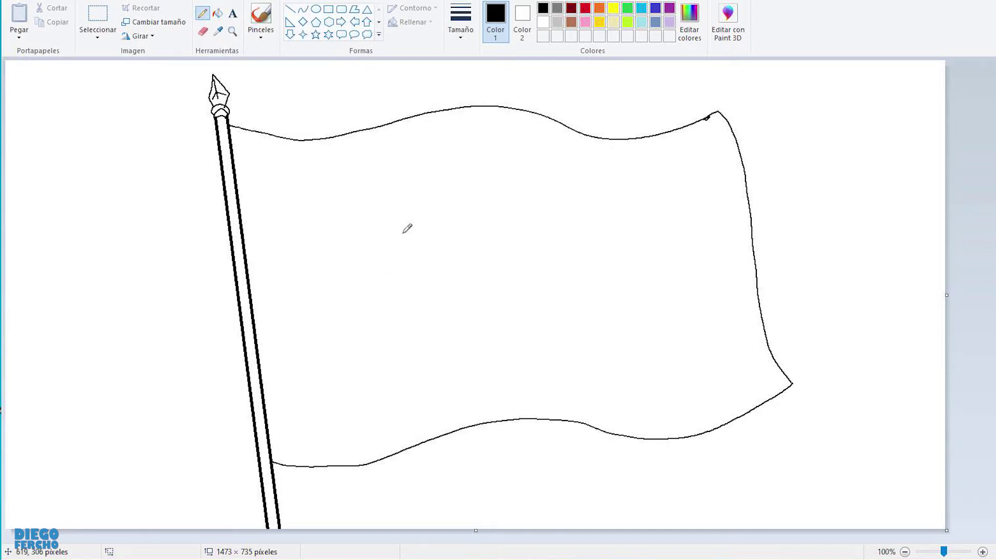
click(585, 8)
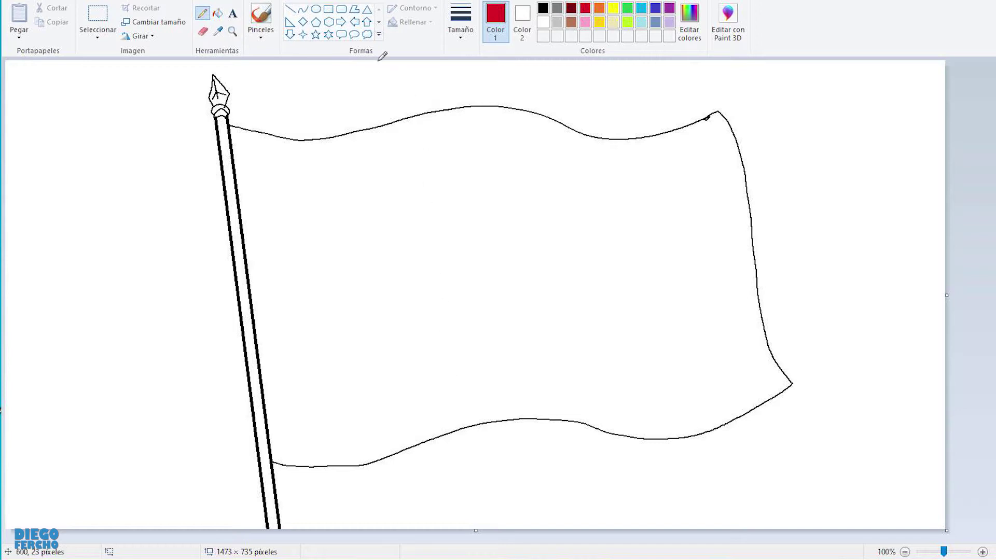
Divide the flag into three stripes with two slanted red lines.
click(290, 9)
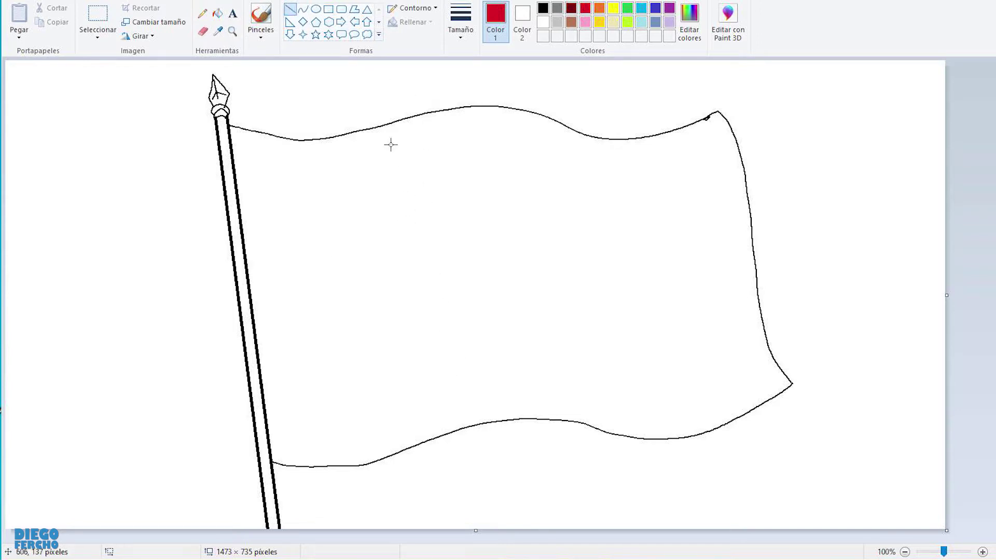
drag(369, 130, 425, 439)
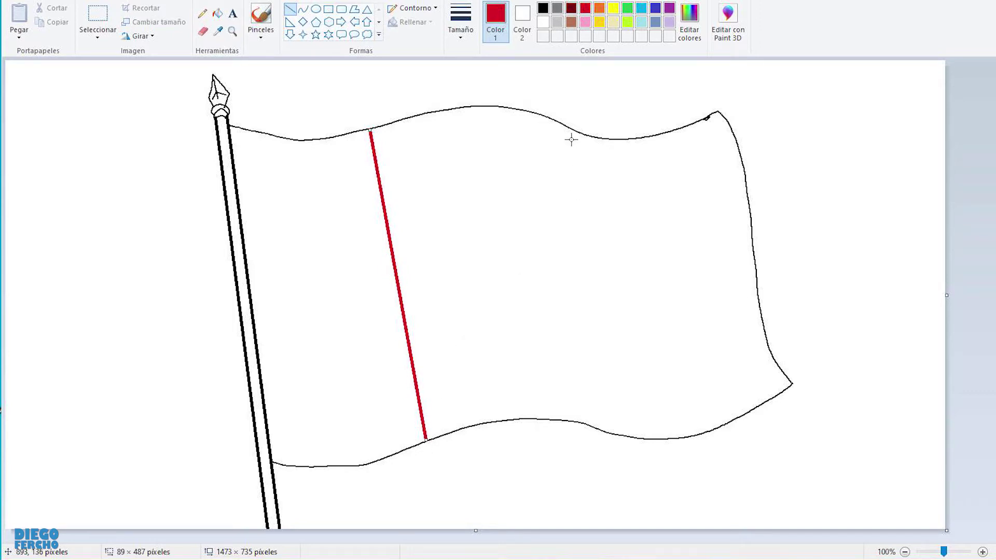
drag(565, 127, 635, 435)
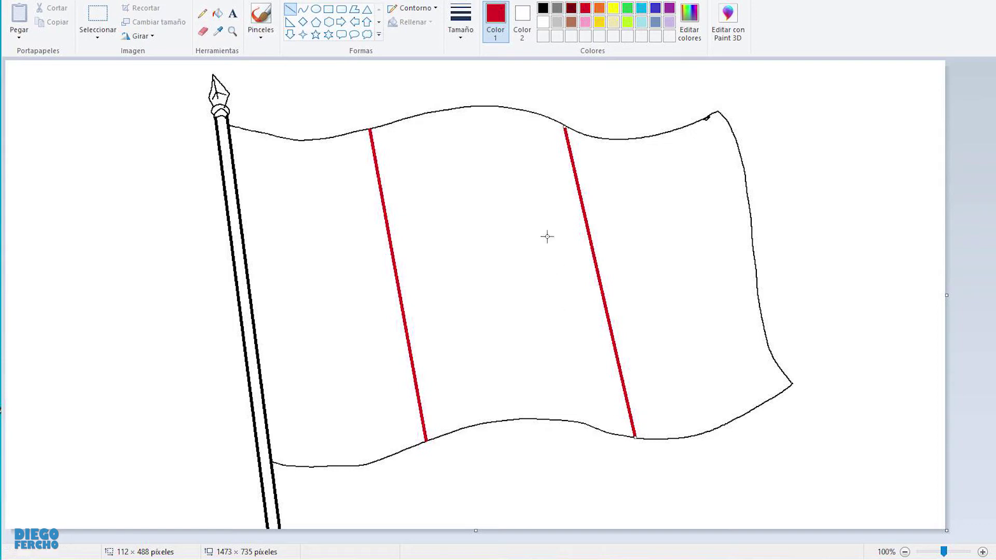
click(217, 13)
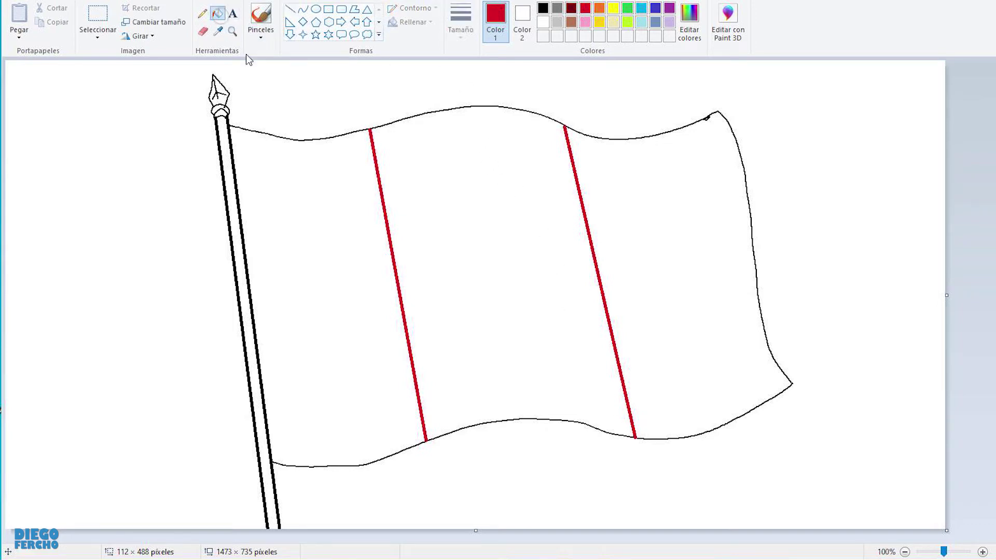
Fill the flag's outer stripes red and the pole, spear tip and ring light grey.
click(363, 299)
click(643, 263)
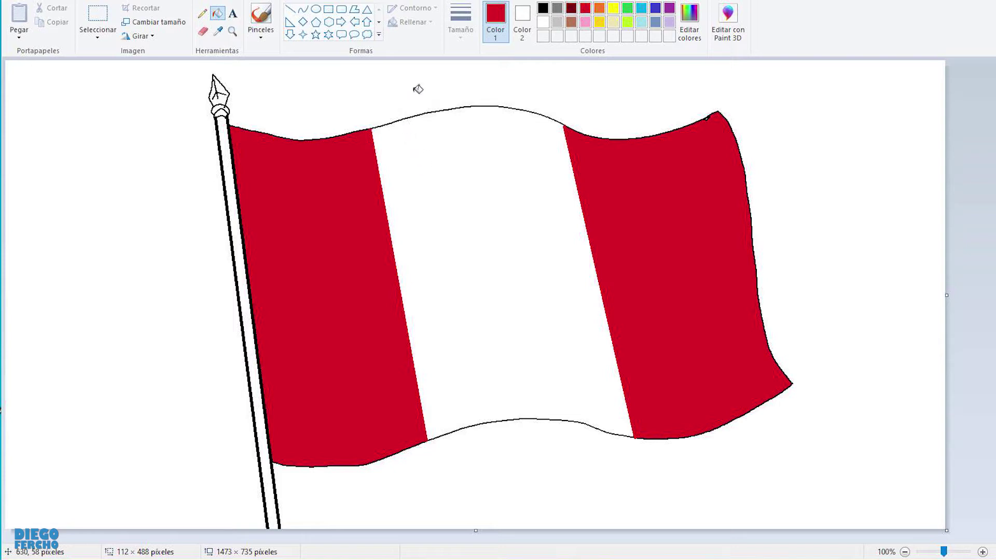
click(558, 22)
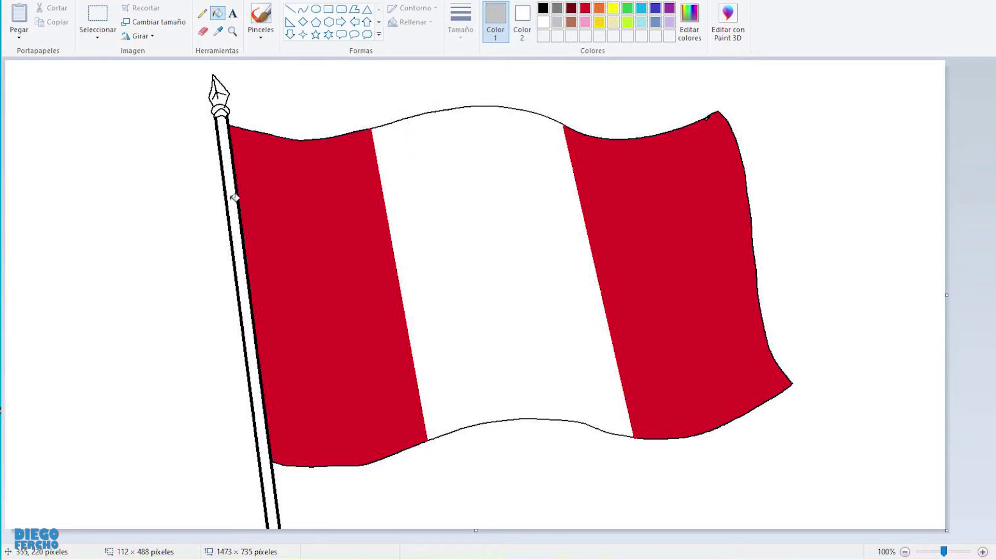
click(234, 198)
click(221, 110)
click(218, 92)
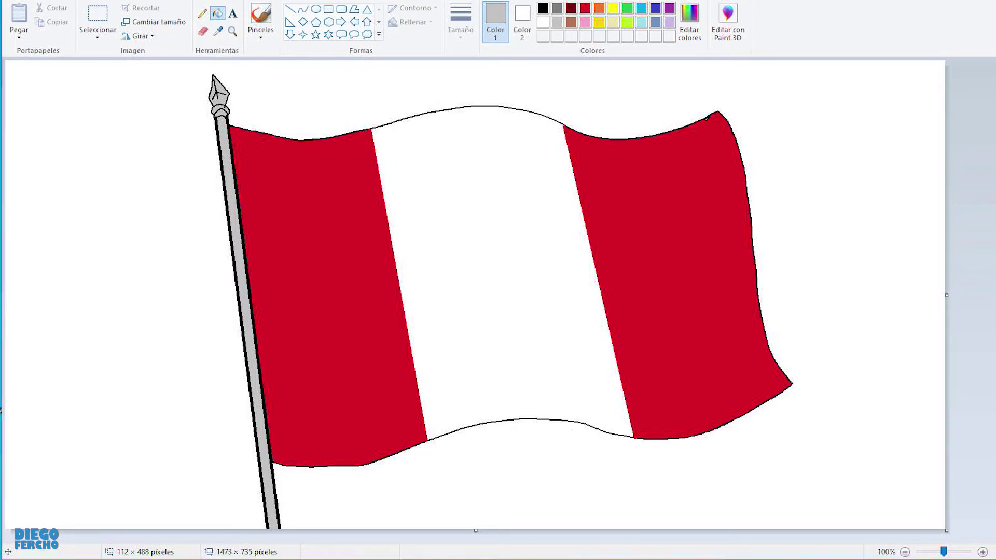
click(93, 3)
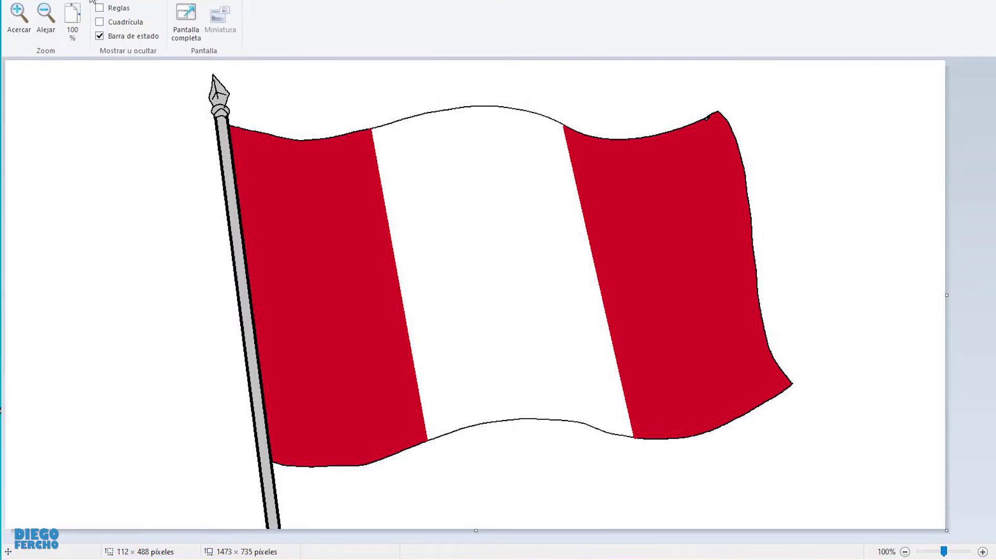
Zoom to 200% and scroll to the white centre stripe.
click(18, 20)
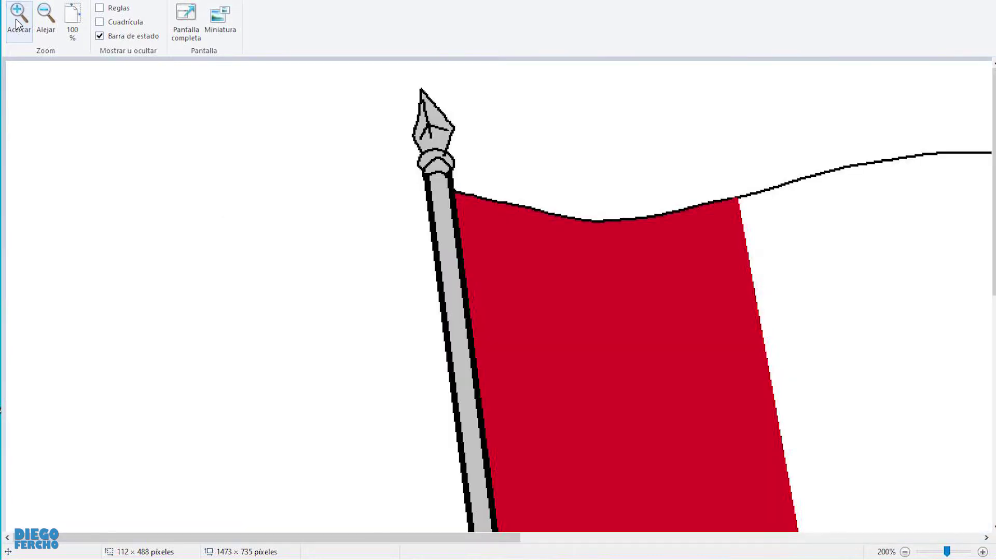
mouse_move(218, 538)
mouse_down()
mouse_move(458, 538)
mouse_move(448, 538)
mouse_up()
mouse_move(990, 165)
mouse_down()
mouse_move(981, 294)
mouse_move(989, 242)
mouse_up()
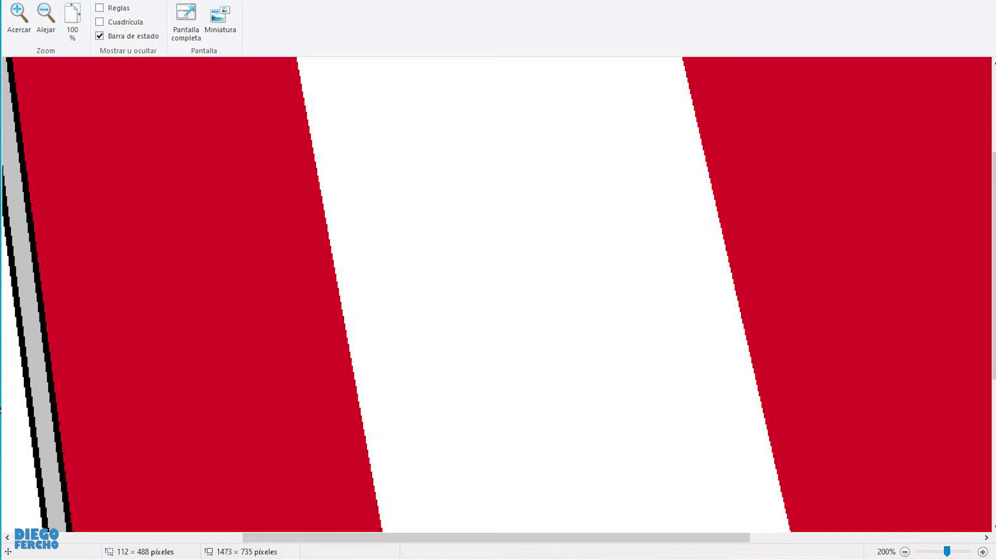
Choose the Pencil with the thinnest line size.
click(36, 0)
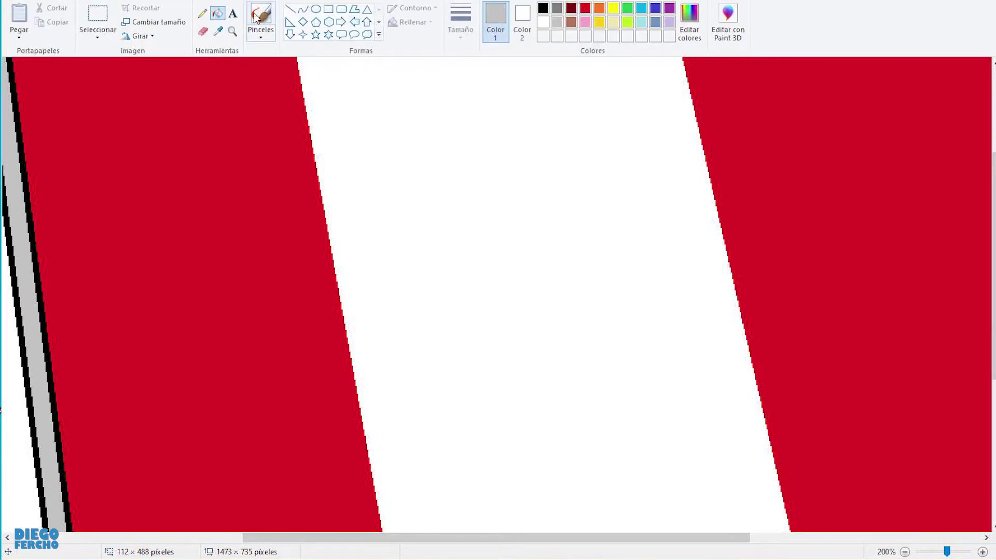
click(202, 14)
click(465, 18)
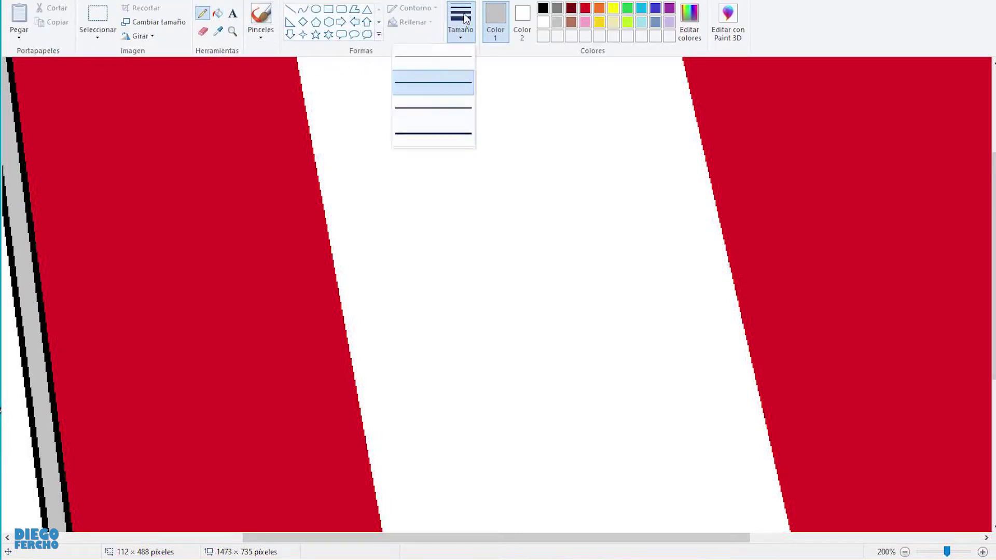
click(441, 59)
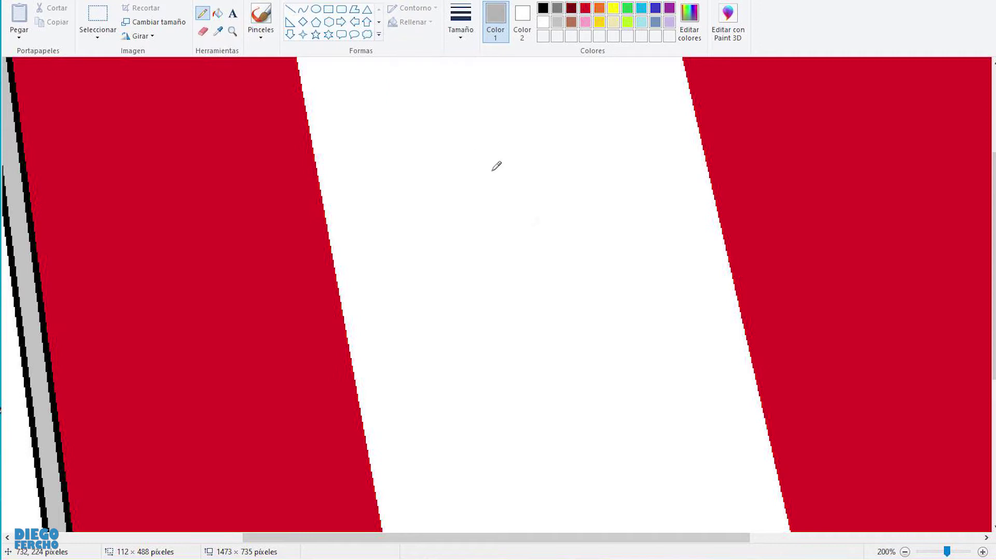
Sketch an oval wreath, a shield below it, and the shield's inner border and dividers.
mouse_move(531, 218)
mouse_down()
mouse_move(497, 182)
mouse_move(516, 160)
mouse_move(537, 156)
mouse_move(560, 174)
mouse_move(550, 213)
mouse_move(521, 207)
mouse_move(510, 191)
mouse_move(534, 177)
mouse_move(552, 198)
mouse_up()
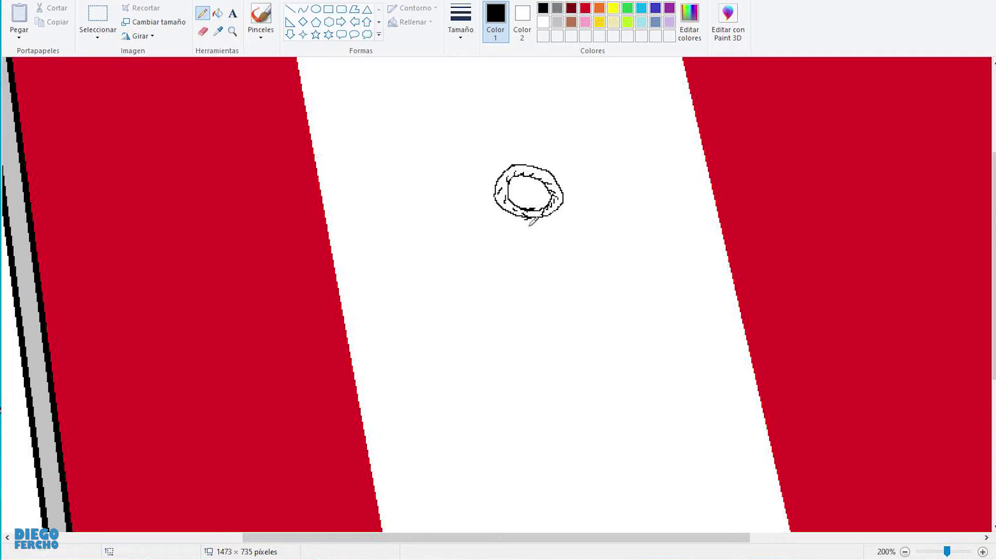
mouse_move(530, 227)
mouse_down()
mouse_move(485, 228)
mouse_move(470, 245)
mouse_move(490, 257)
mouse_move(486, 280)
mouse_move(504, 327)
mouse_move(576, 338)
mouse_move(603, 307)
mouse_move(585, 244)
mouse_move(529, 223)
mouse_up()
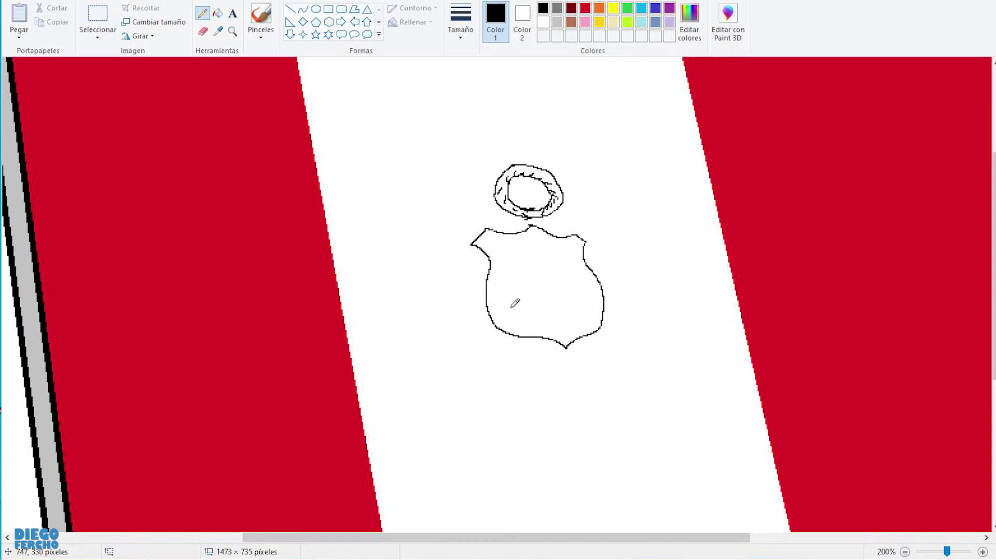
mouse_move(492, 297)
mouse_down()
mouse_move(504, 325)
mouse_move(537, 334)
mouse_move(562, 335)
mouse_move(599, 318)
mouse_move(492, 297)
mouse_move(487, 236)
mouse_move(513, 236)
mouse_move(539, 262)
mouse_move(542, 290)
mouse_move(494, 287)
mouse_move(544, 257)
mouse_move(538, 229)
mouse_move(571, 238)
mouse_move(594, 279)
mouse_move(550, 290)
mouse_up()
Draw the llama, the tree and the horn inside the shield's compartments.
mouse_move(504, 265)
mouse_down()
mouse_move(515, 280)
mouse_move(523, 252)
mouse_up()
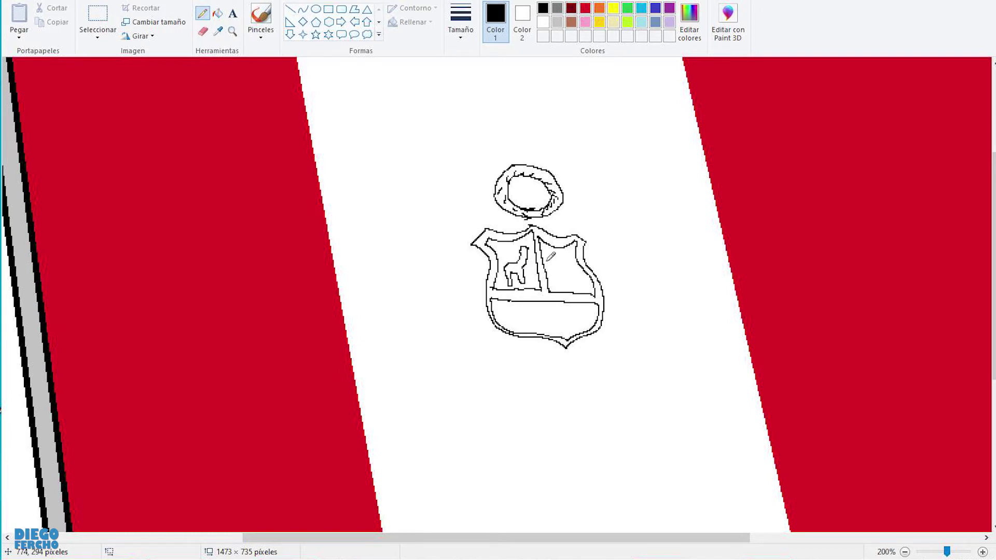
mouse_move(564, 286)
mouse_down()
mouse_move(555, 260)
mouse_move(565, 275)
mouse_up()
mouse_move(517, 327)
mouse_down()
mouse_move(516, 316)
mouse_move(573, 312)
mouse_move(546, 324)
mouse_up()
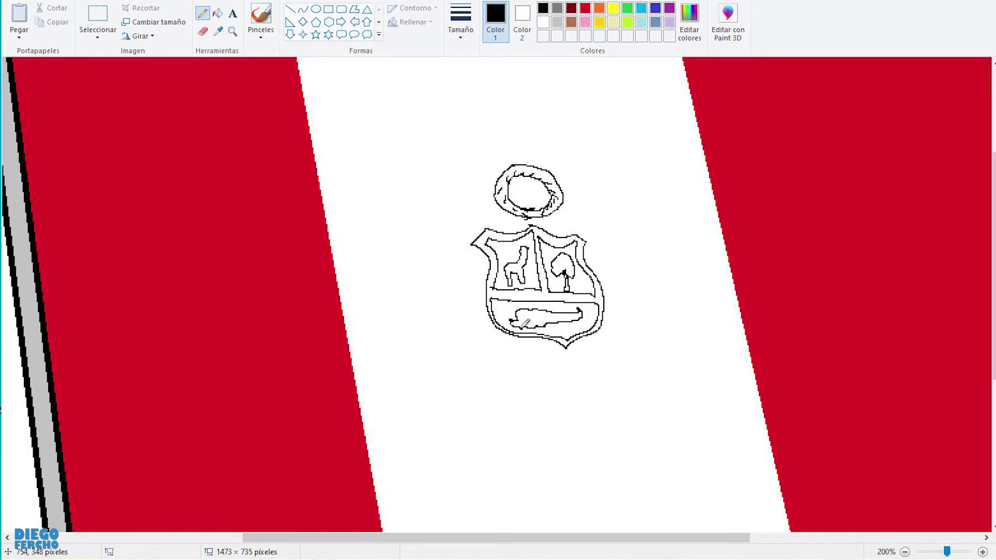
drag(525, 311, 544, 316)
Add a ribbon bow below the shield and leafy laurel branches on both sides.
mouse_move(567, 350)
mouse_down()
mouse_move(541, 360)
mouse_move(547, 386)
mouse_move(563, 364)
mouse_move(597, 375)
mouse_move(568, 351)
mouse_up()
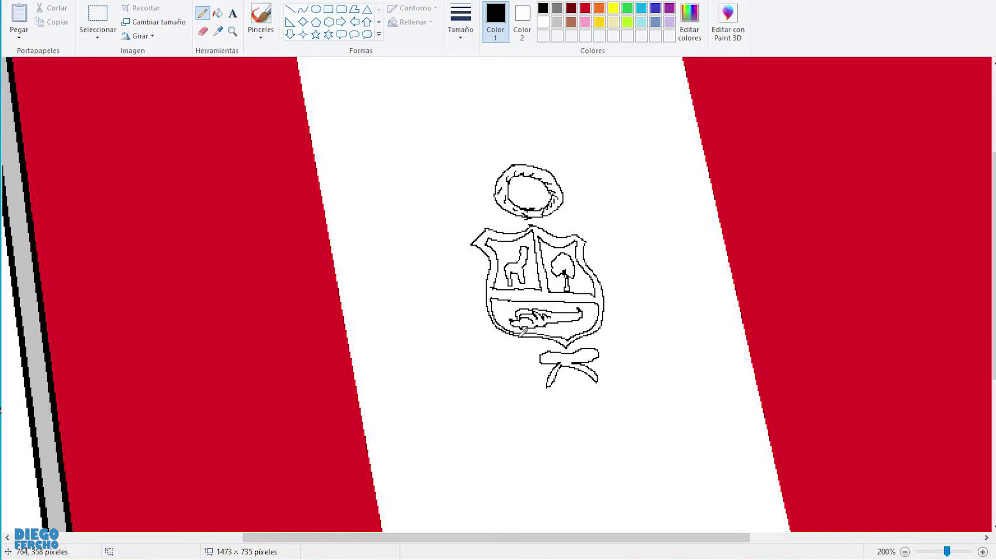
mouse_move(527, 360)
mouse_down()
mouse_move(473, 339)
mouse_move(447, 299)
mouse_move(436, 254)
mouse_move(444, 229)
mouse_move(469, 215)
mouse_move(459, 250)
mouse_move(478, 319)
mouse_move(533, 345)
mouse_up()
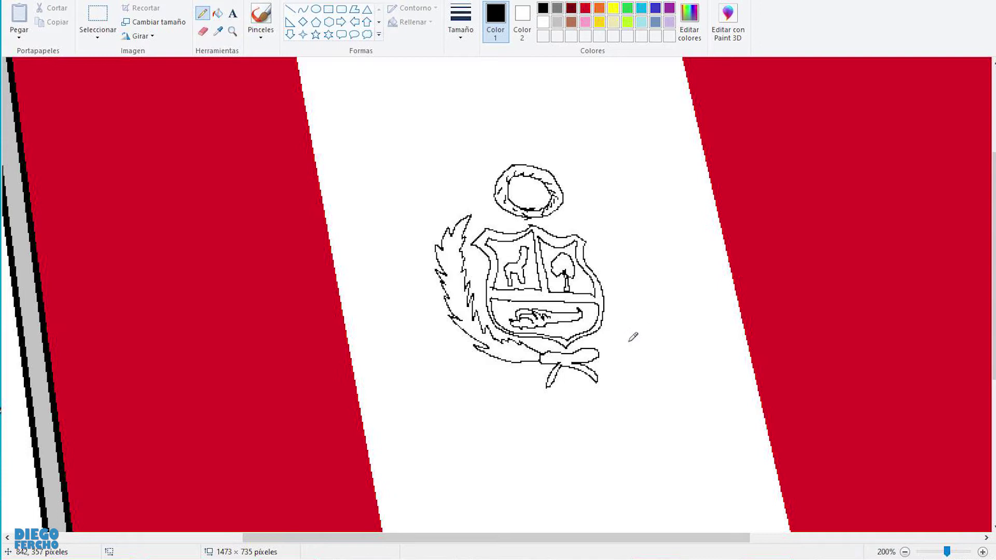
mouse_move(603, 346)
mouse_down()
mouse_move(619, 324)
mouse_move(640, 332)
mouse_move(603, 352)
mouse_move(624, 317)
mouse_move(617, 291)
mouse_move(641, 295)
mouse_move(625, 311)
mouse_move(619, 265)
mouse_move(627, 289)
mouse_up()
drag(601, 241, 622, 264)
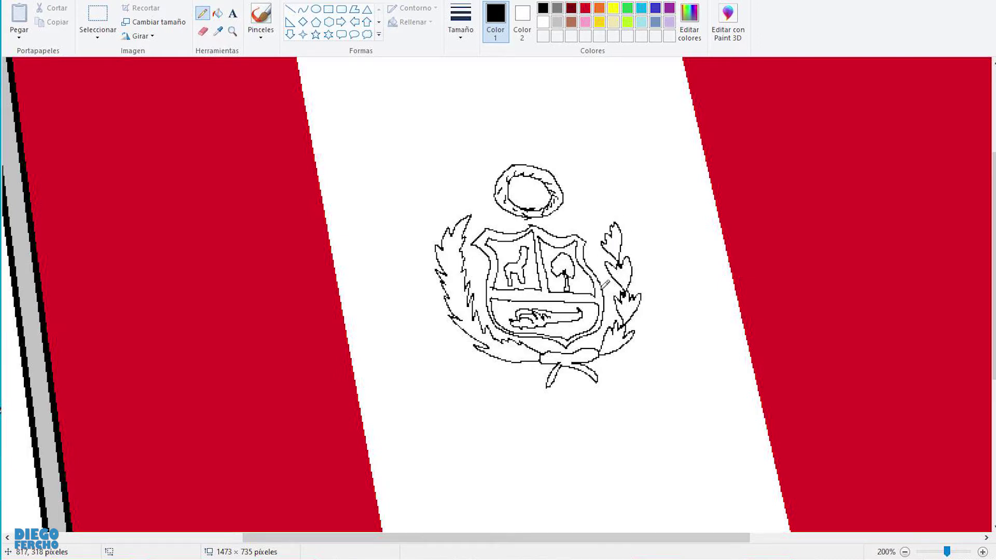
Fill the shield's lower band and the ribbon bow with its tail red.
click(585, 8)
click(218, 14)
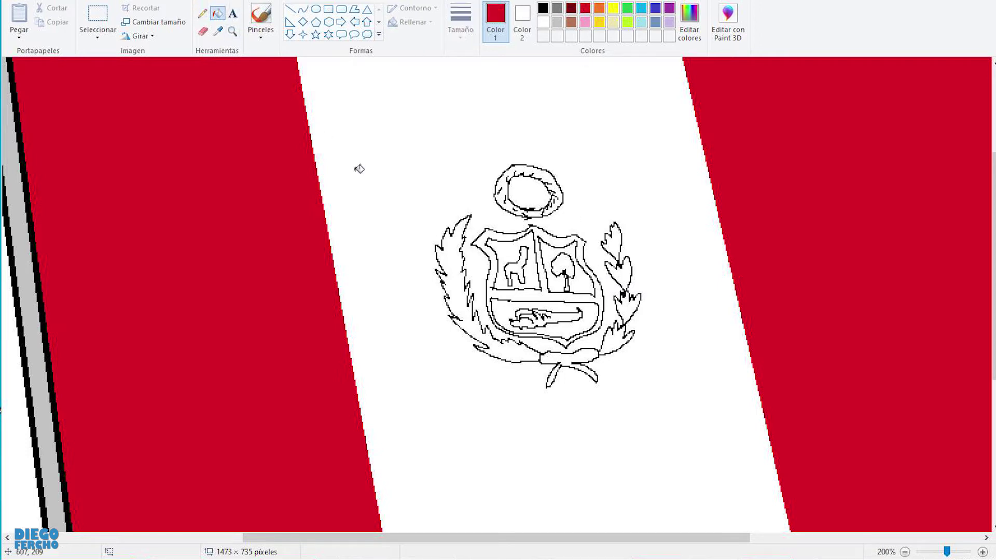
click(511, 313)
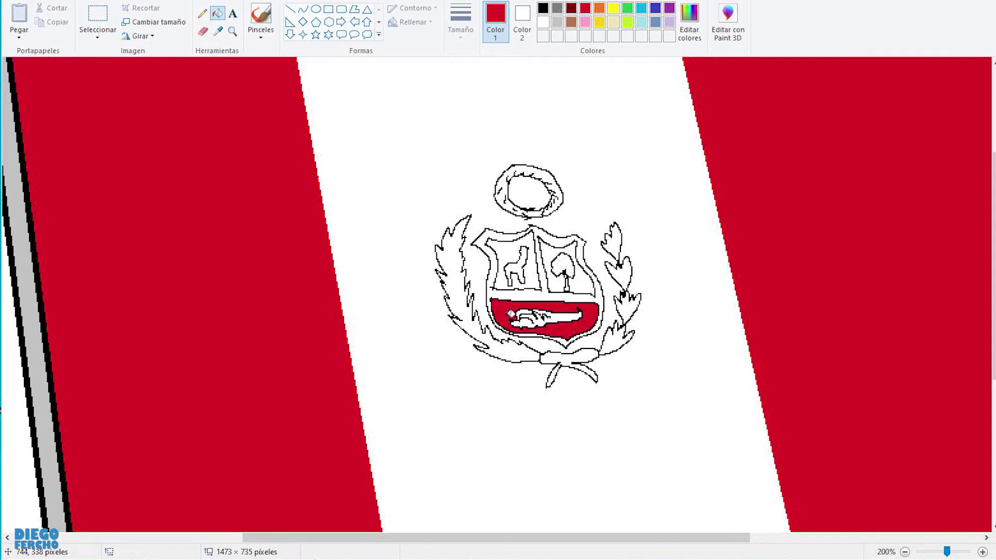
click(566, 358)
click(555, 375)
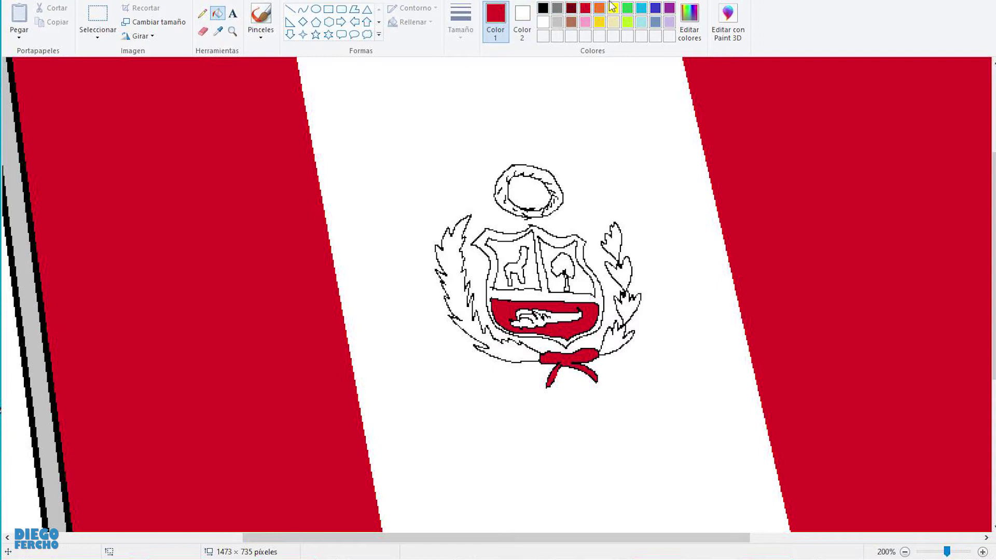
Fill the laurel branches, the top oval wreath and the tree crown green.
click(627, 8)
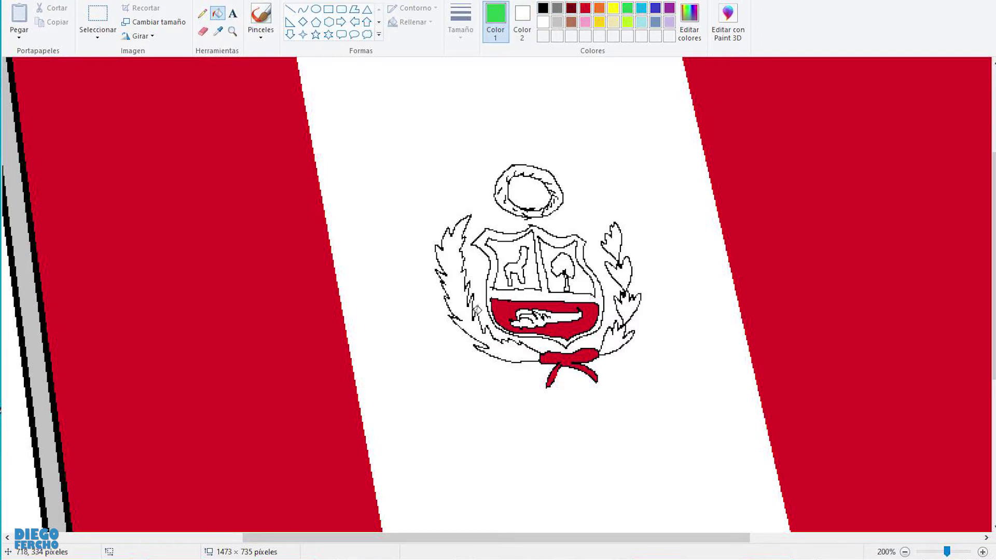
click(503, 347)
click(620, 337)
click(631, 310)
click(627, 279)
click(617, 243)
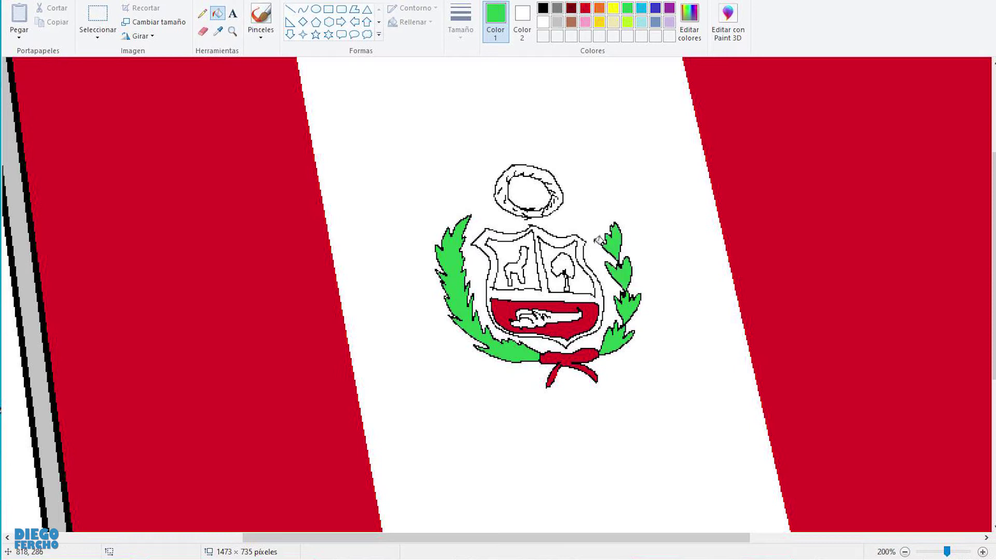
click(504, 185)
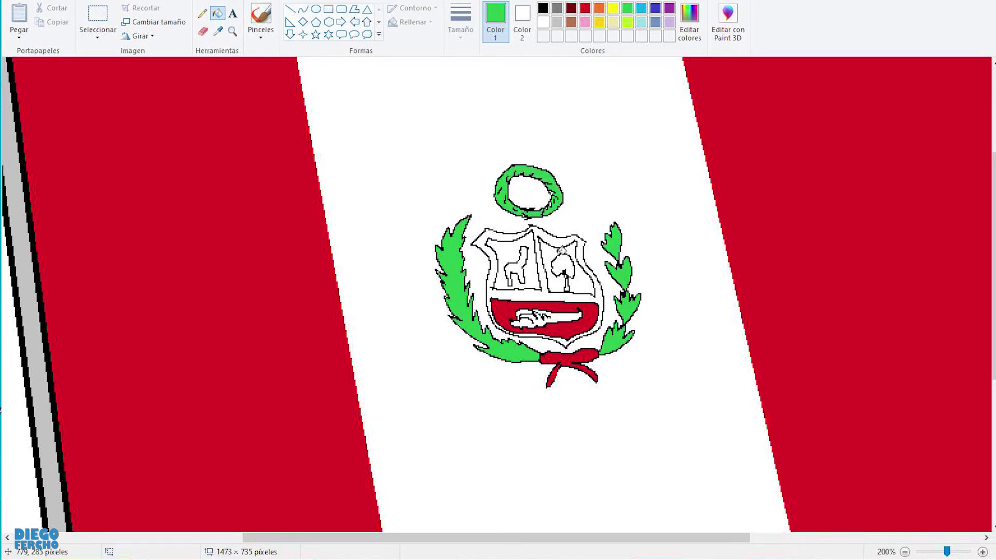
click(564, 261)
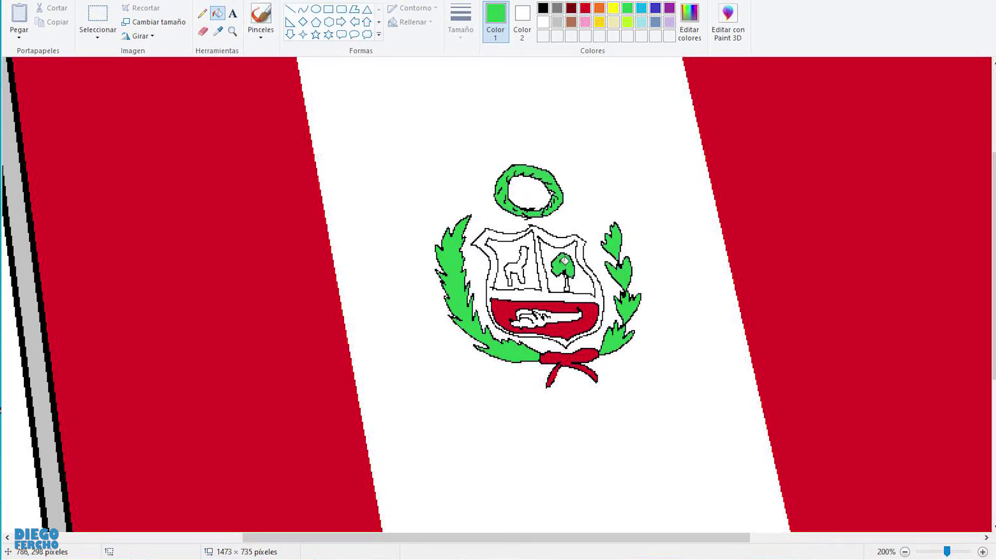
Fill the shield border and cornucopia gold, the llama's background light blue, and the llama brown.
click(599, 22)
click(496, 276)
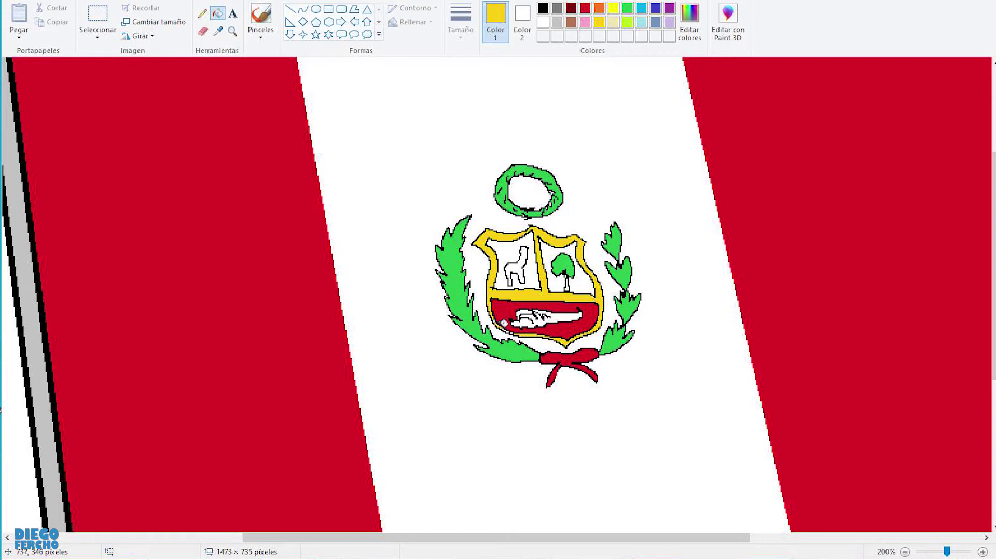
click(556, 316)
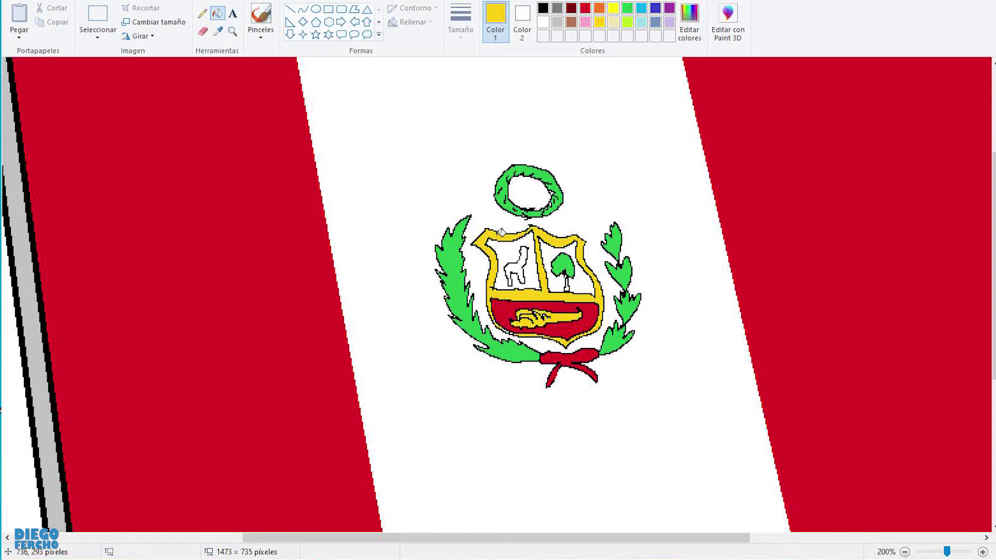
click(640, 23)
click(517, 244)
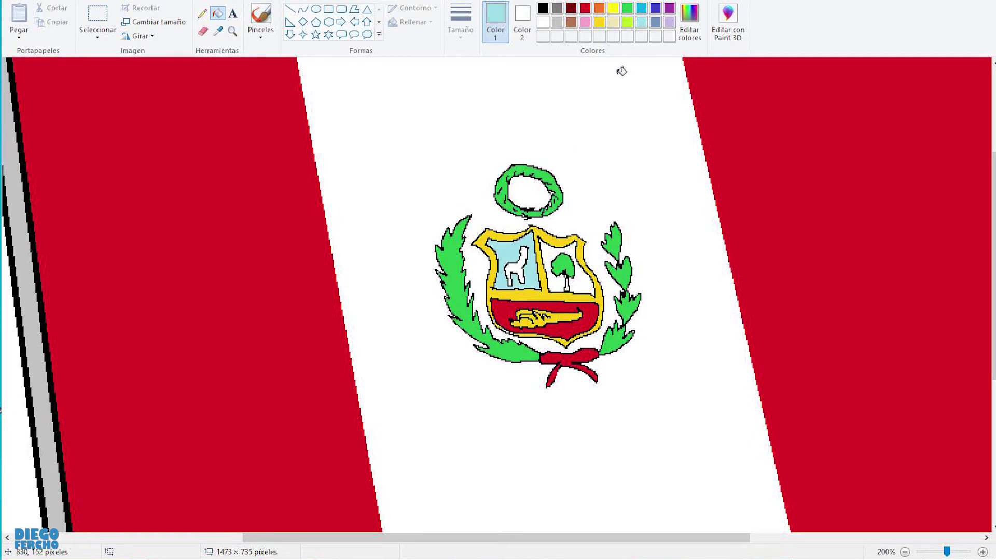
click(570, 23)
click(516, 267)
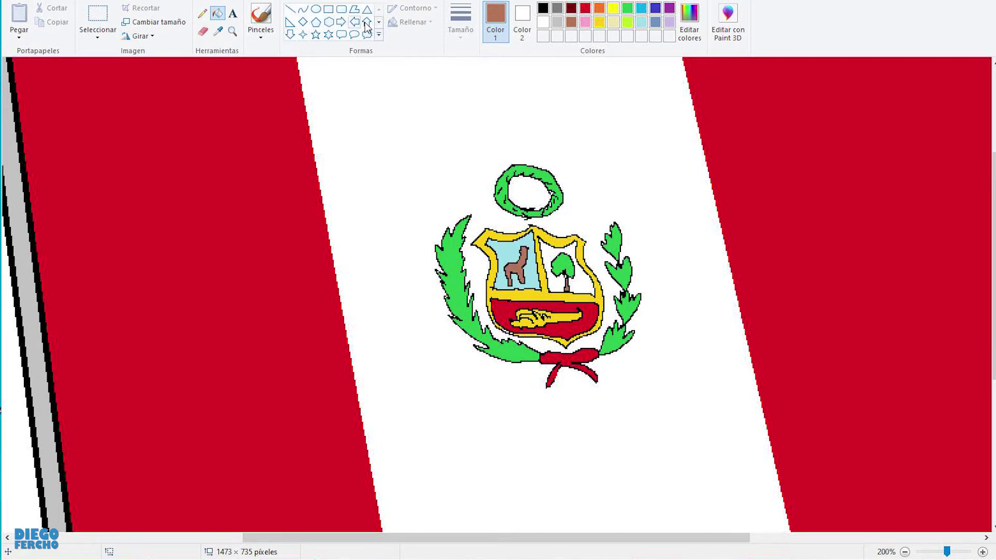
click(203, 14)
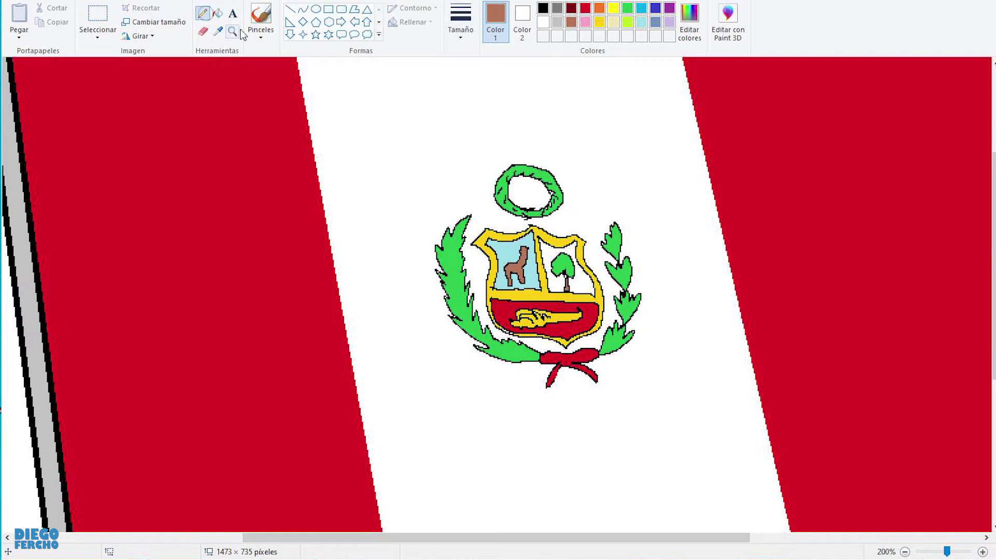
click(585, 8)
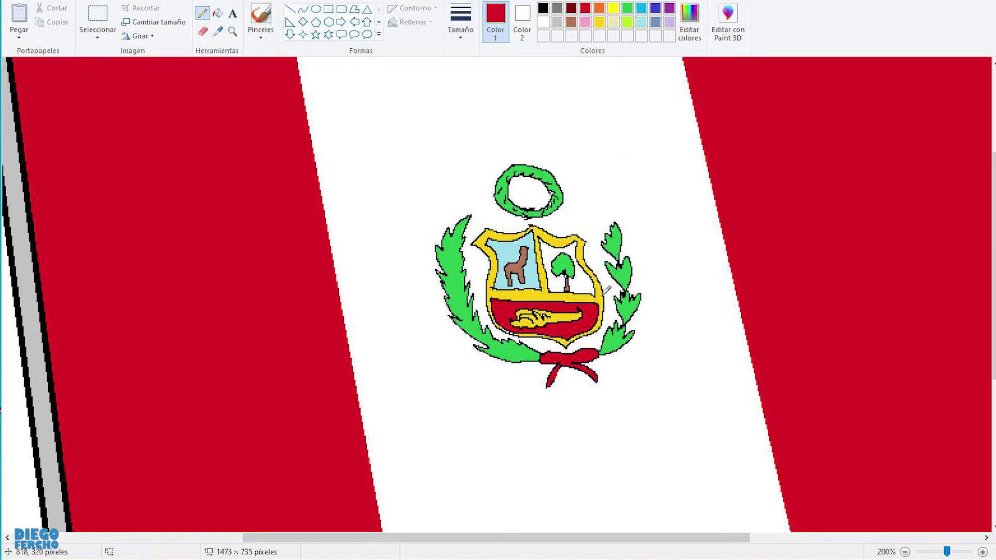
Dot three red berries on the right laurel and draw yellow-green leaf veins.
click(614, 318)
click(619, 290)
click(631, 254)
click(629, 23)
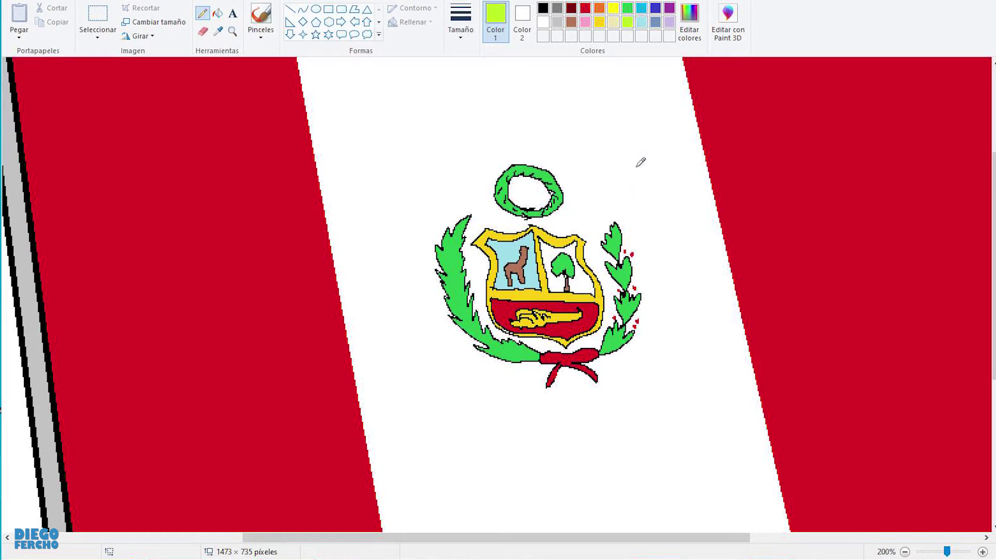
drag(611, 341, 622, 330)
drag(629, 277, 614, 229)
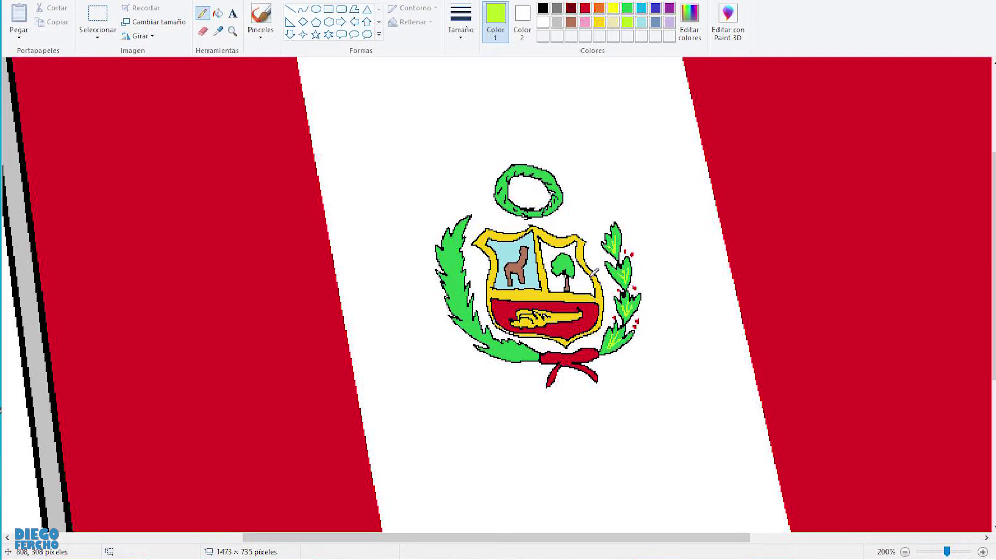
Add white highlights and black shading to the ribbon, and brighten the tree top lime green.
click(543, 22)
drag(549, 354, 562, 367)
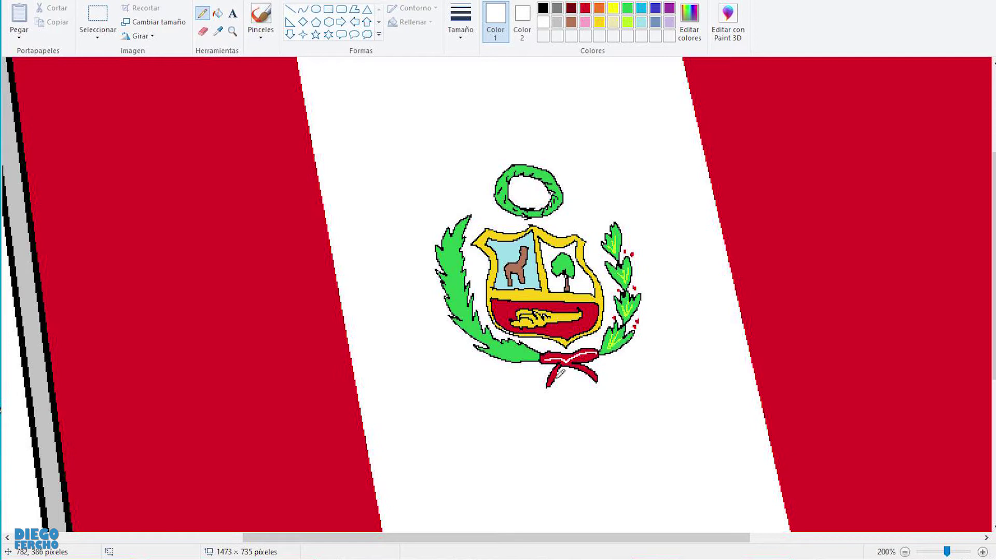
drag(551, 380, 578, 362)
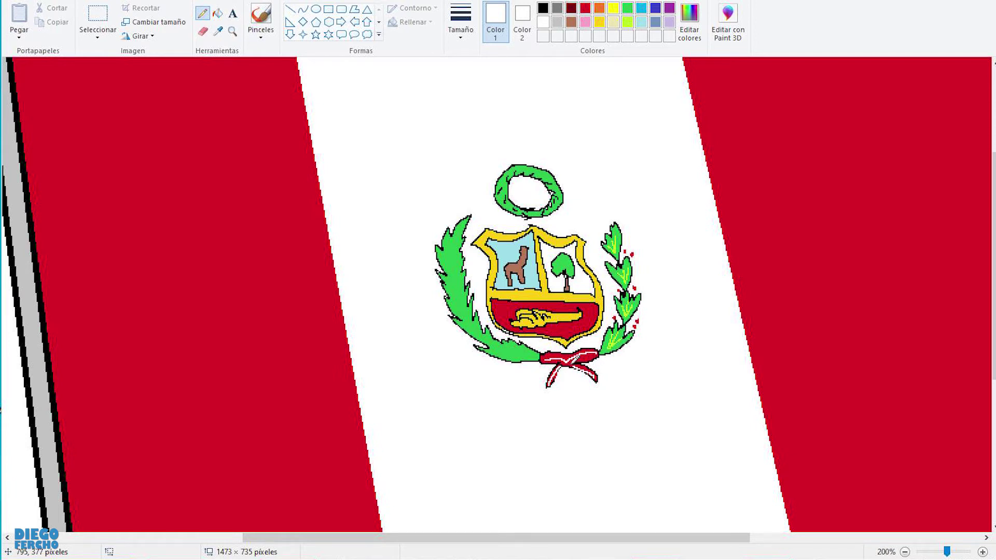
click(543, 9)
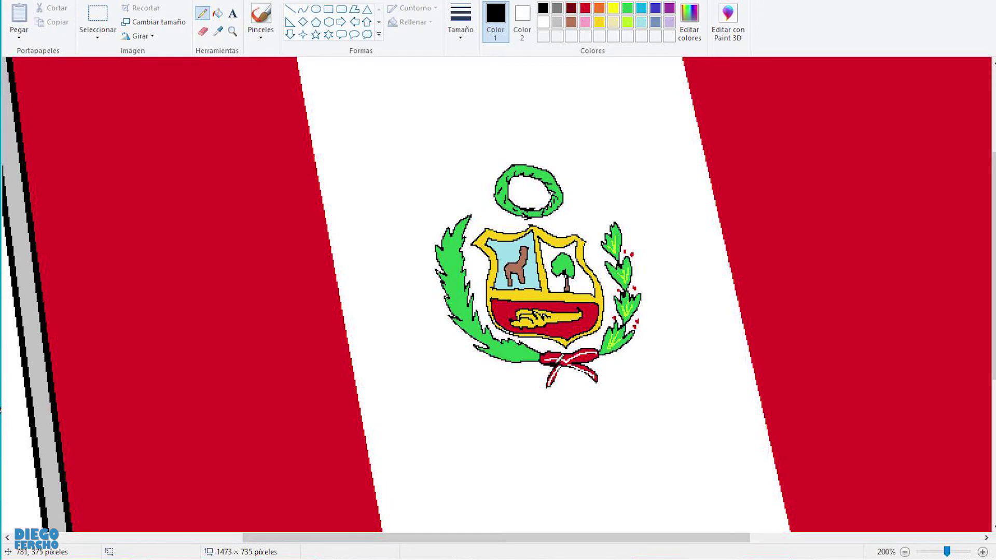
mouse_move(594, 355)
mouse_down()
mouse_move(580, 362)
mouse_move(593, 353)
mouse_up()
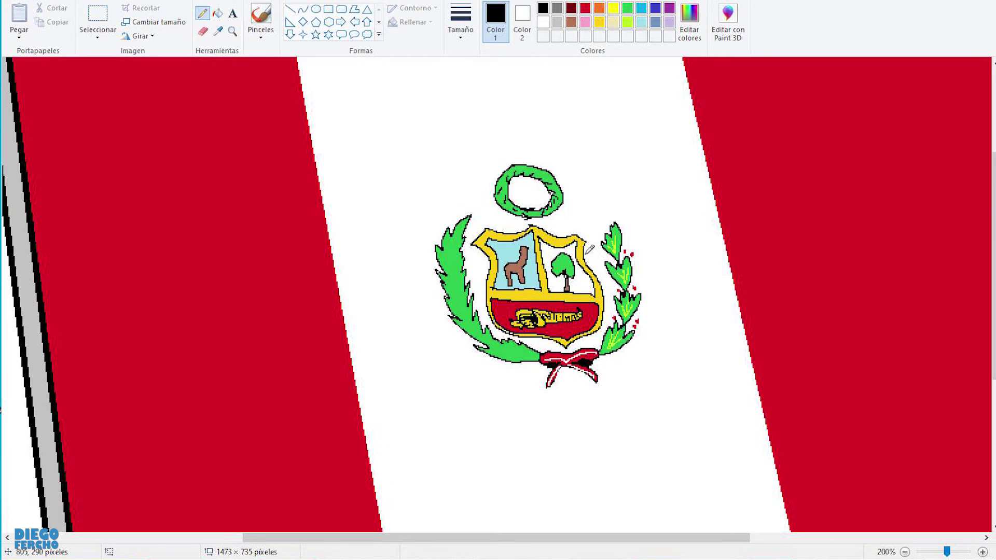
click(627, 22)
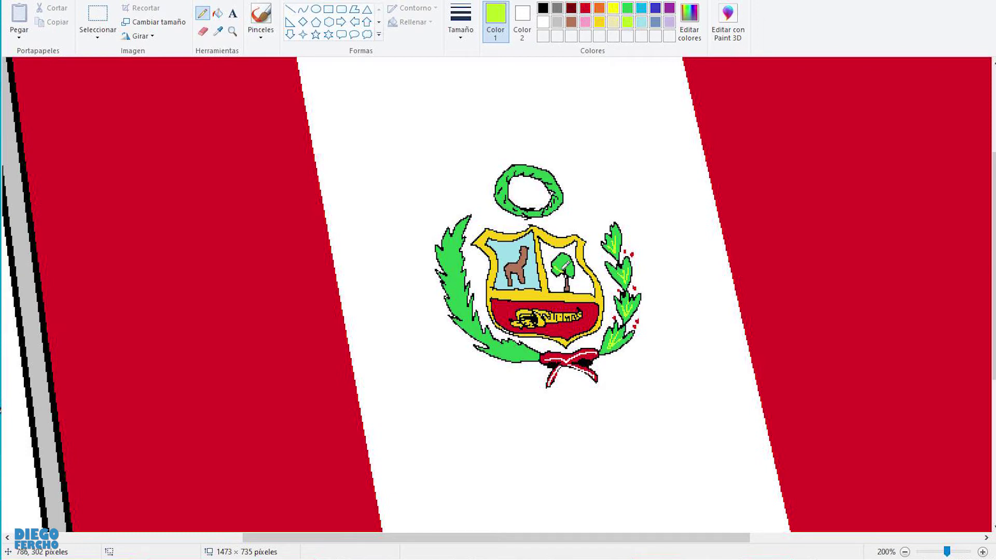
drag(569, 262, 580, 267)
Zoom out to show the whole flag at 100%.
click(93, 3)
click(50, 20)
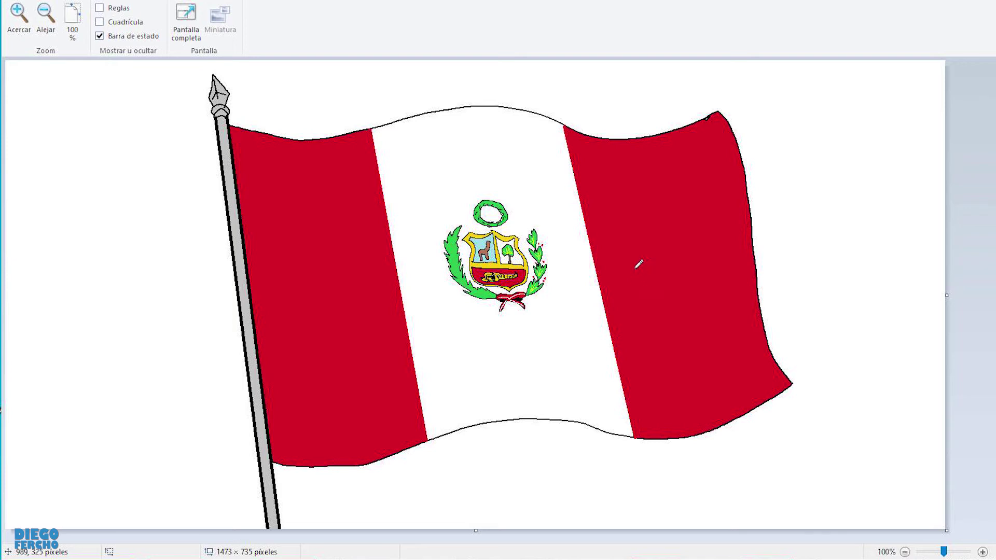
click(69, 3)
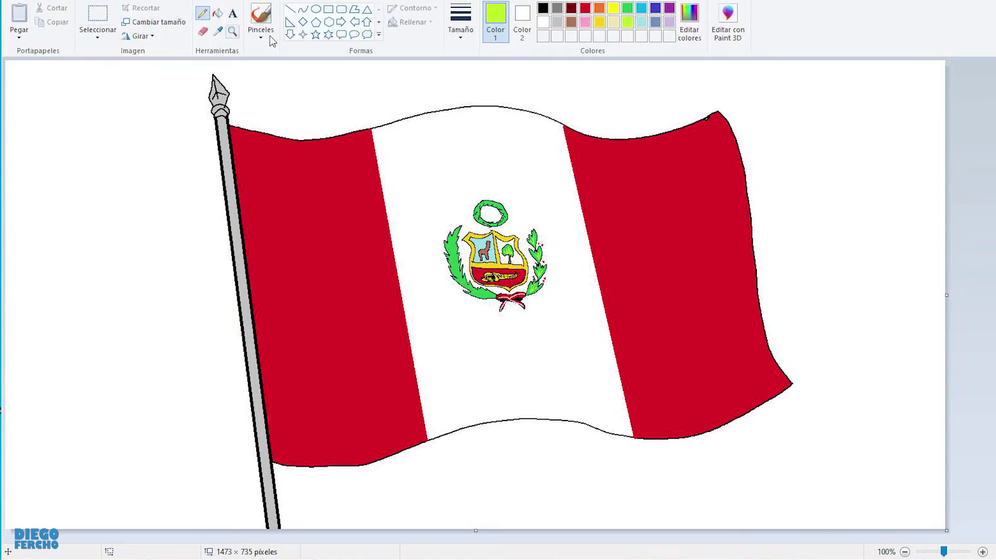
Mix a darker red (171, 14, 21) at luminance 87 and save it as a custom colour.
click(585, 8)
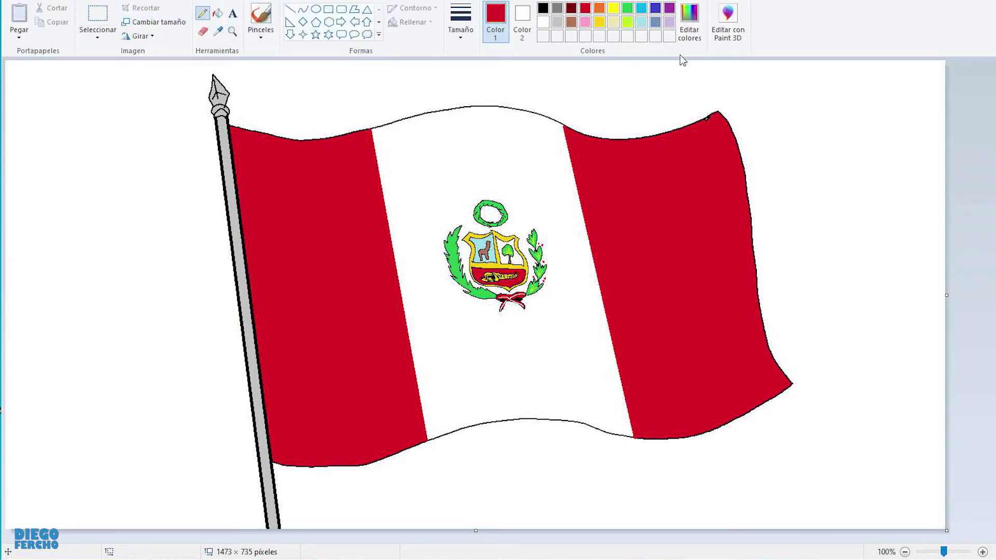
click(689, 21)
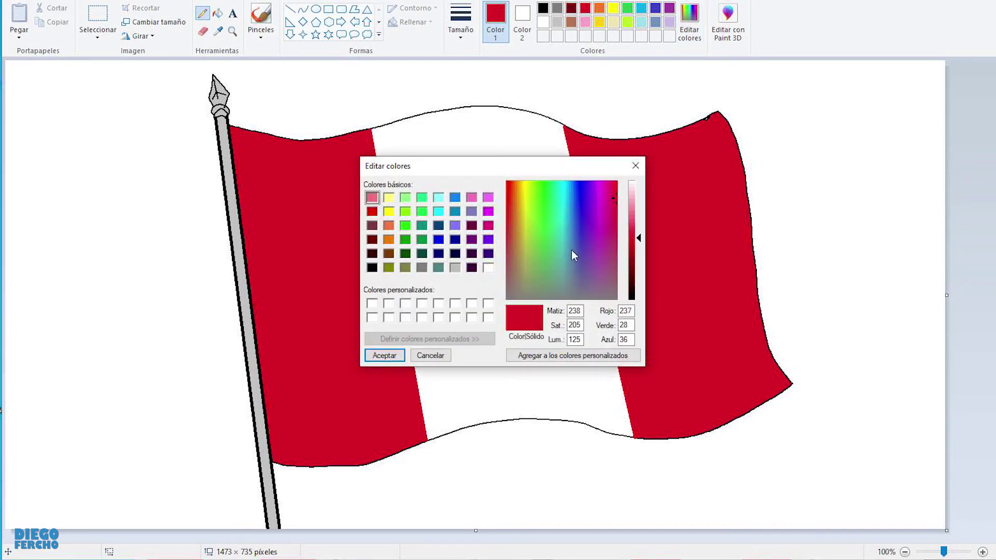
drag(639, 244, 637, 253)
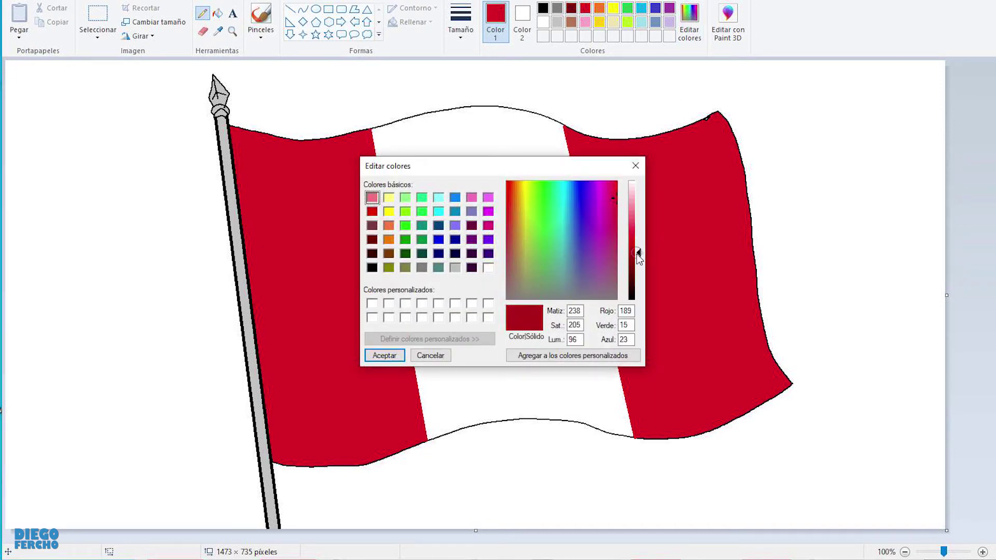
click(638, 257)
click(557, 355)
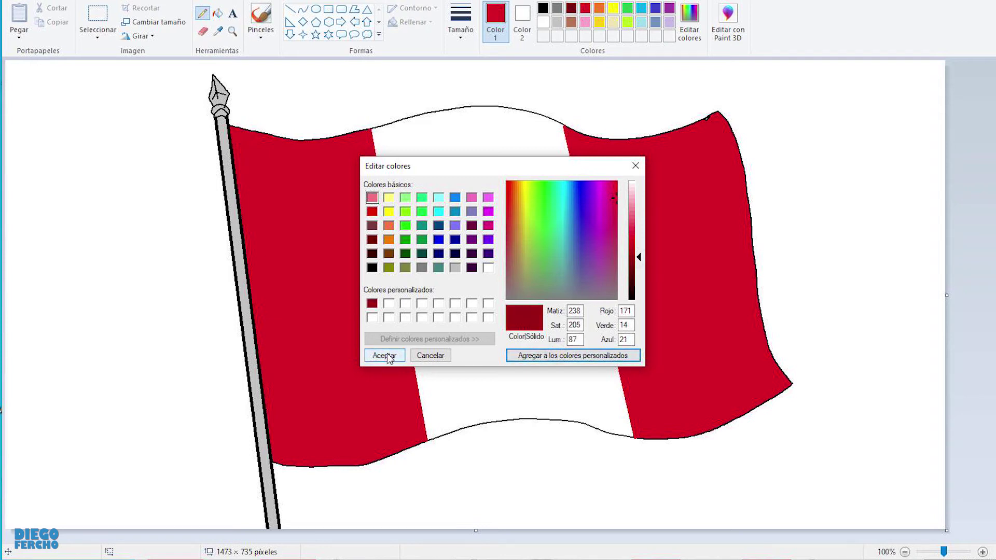
click(389, 357)
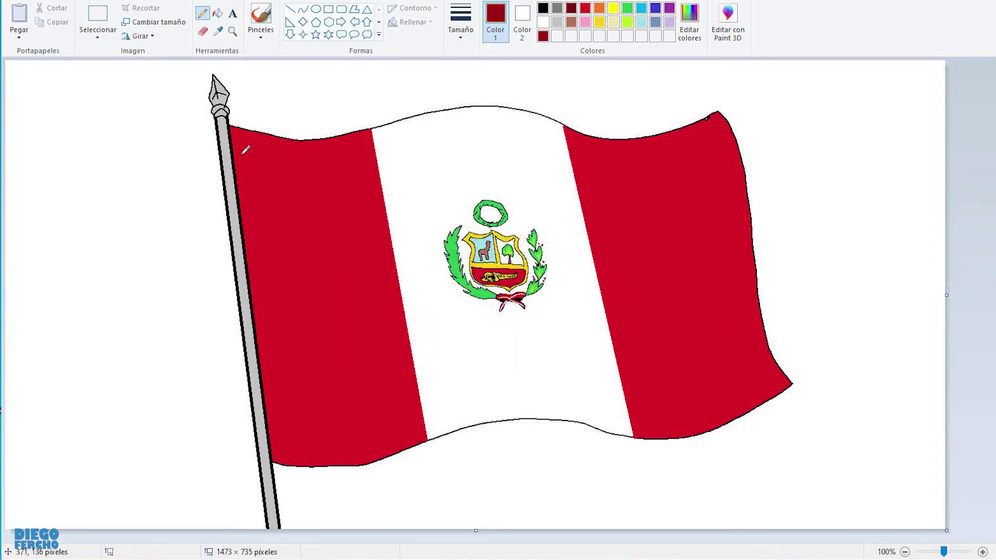
Sketch dark-red fold outlines down the left and right red stripes.
mouse_move(262, 237)
mouse_down()
mouse_move(352, 428)
mouse_move(425, 428)
mouse_up()
mouse_move(610, 303)
mouse_down()
mouse_move(674, 410)
mouse_move(719, 378)
mouse_up()
drag(610, 205, 659, 275)
drag(693, 142, 716, 115)
Fill the outlined fold areas of both red stripes with dark red.
click(218, 13)
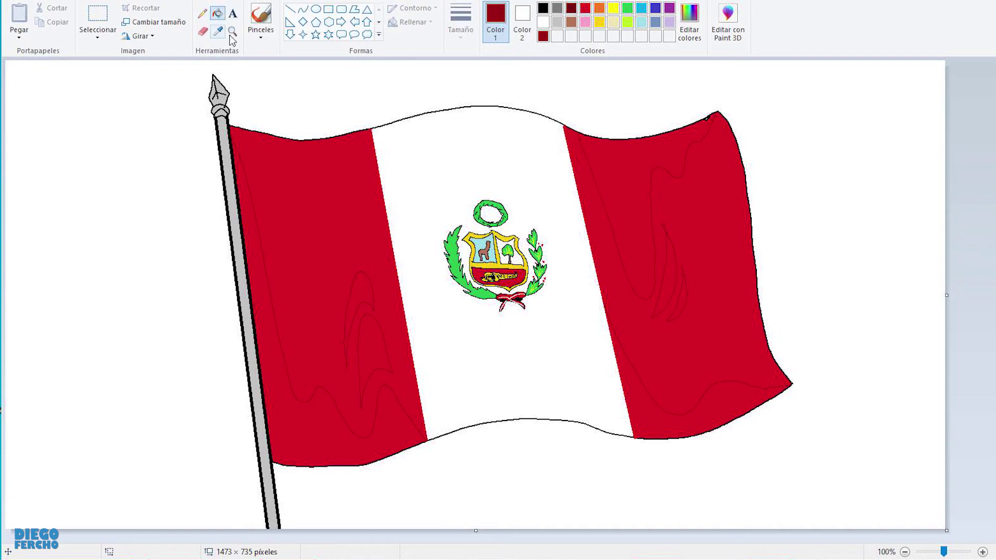
click(317, 430)
click(378, 347)
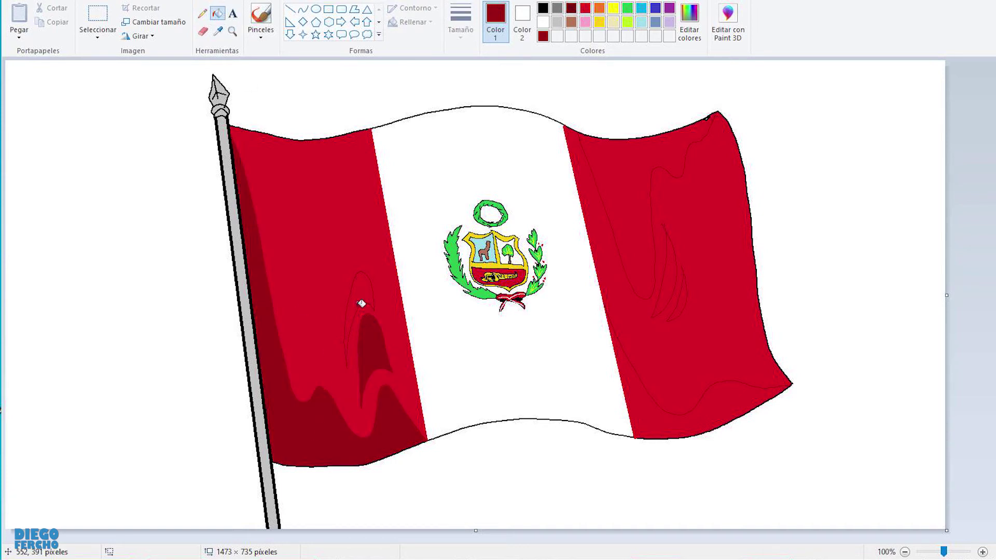
click(361, 291)
click(717, 407)
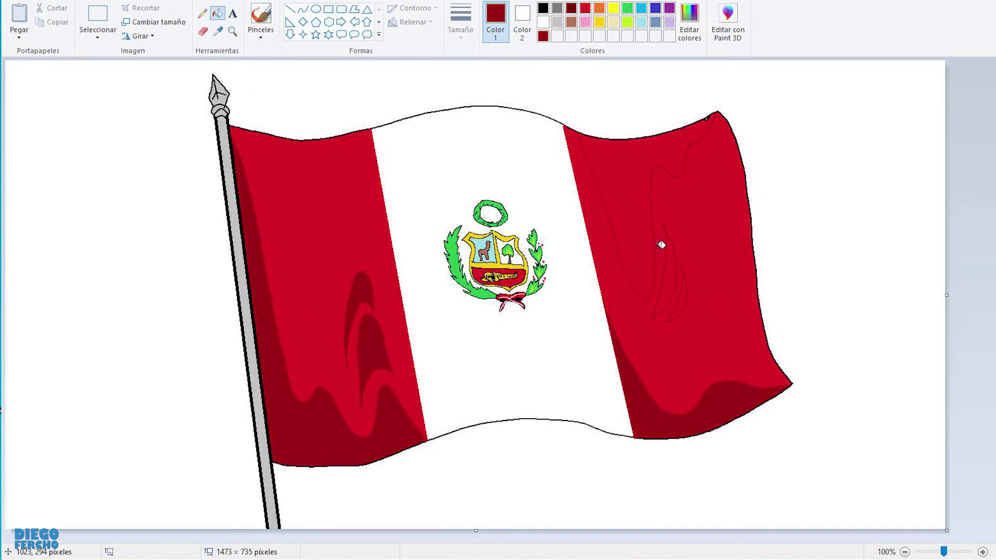
click(683, 299)
click(673, 271)
click(621, 195)
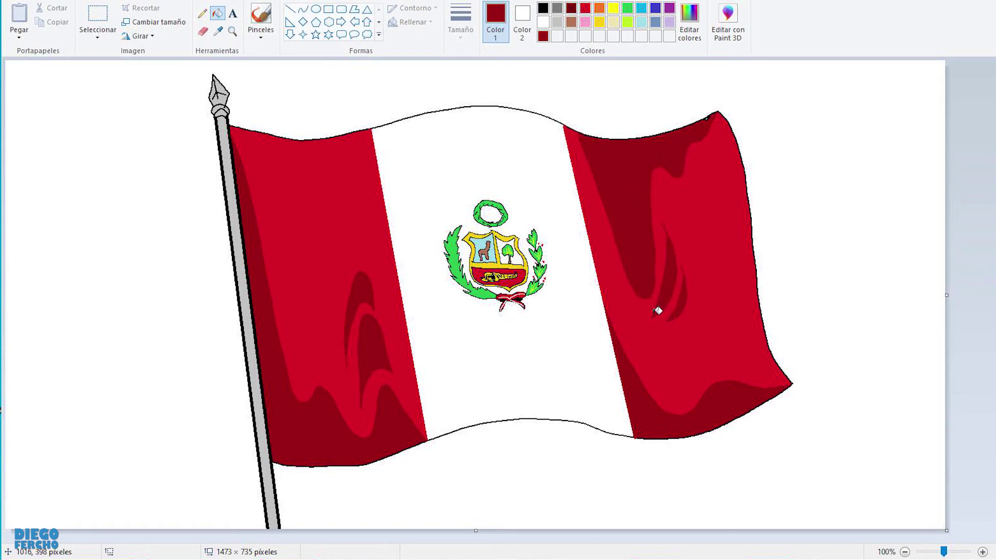
Mix a slightly lighter grey and save it as a custom colour.
click(557, 22)
click(689, 24)
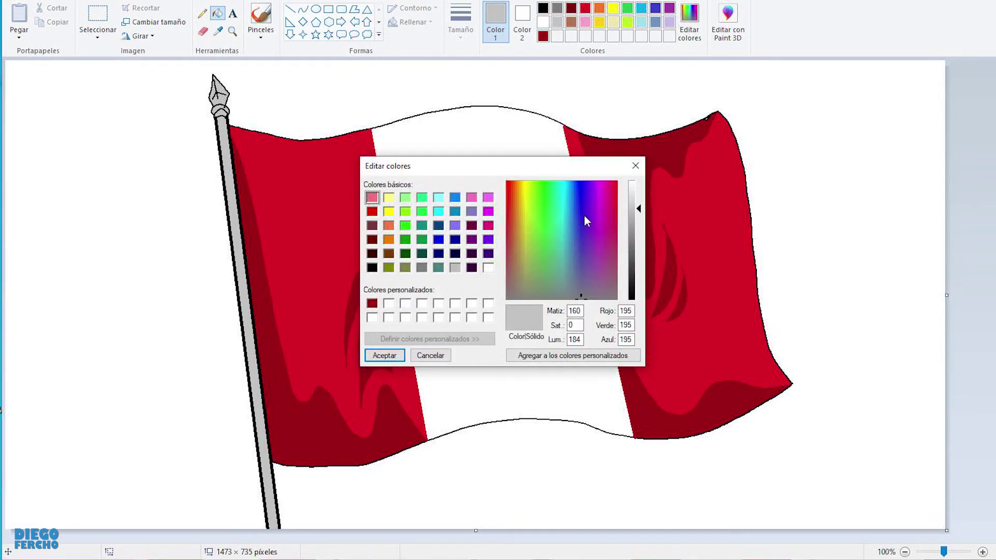
drag(641, 210, 639, 200)
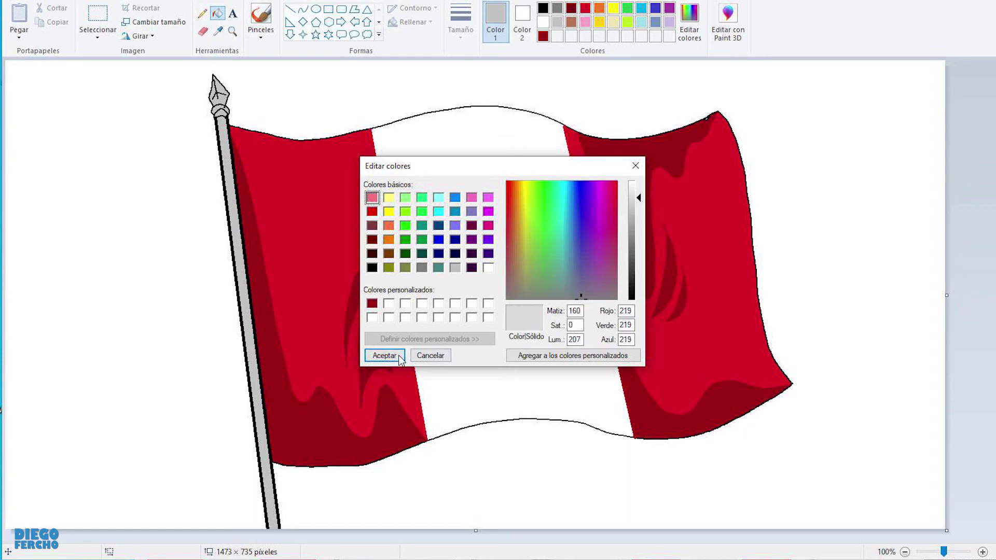
click(524, 356)
click(382, 356)
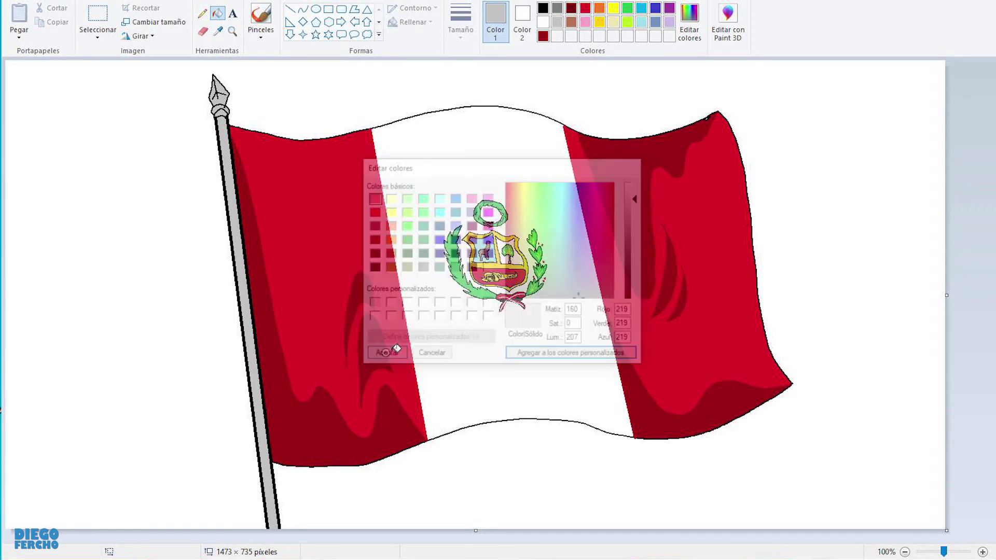
Outline grey fold shapes across the white middle stripe with the Pencil.
click(202, 13)
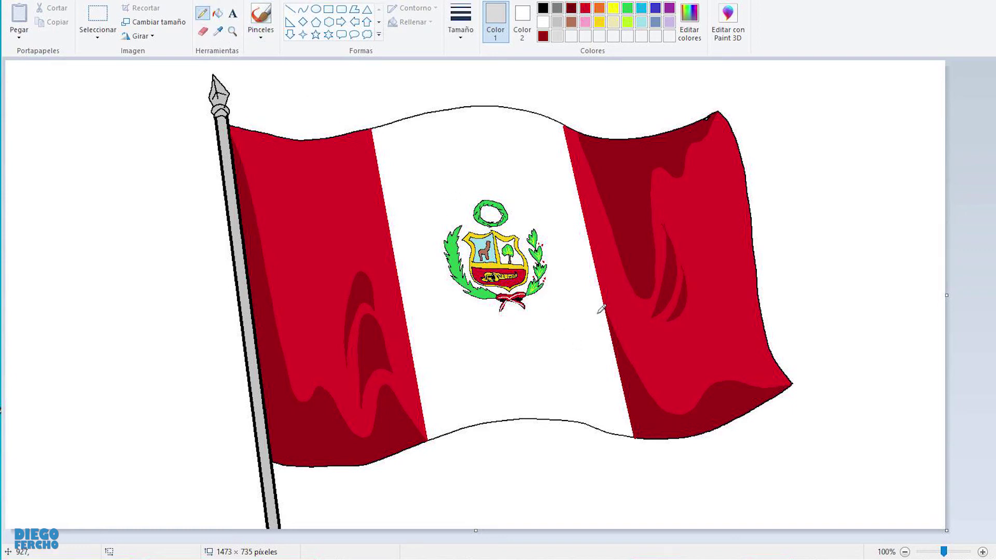
mouse_move(601, 302)
mouse_down()
mouse_move(567, 252)
mouse_move(580, 332)
mouse_move(573, 391)
mouse_move(537, 384)
mouse_move(528, 409)
mouse_up()
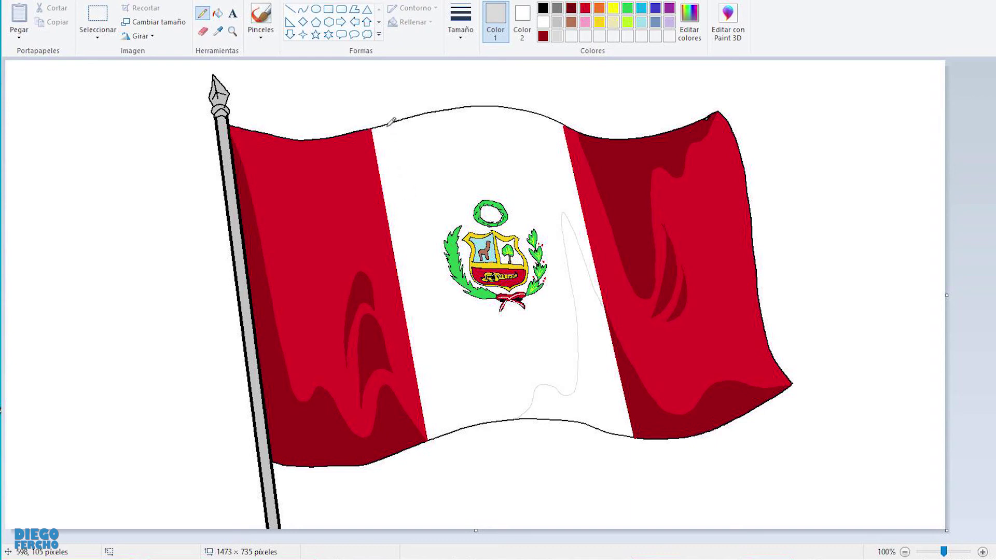
mouse_move(389, 121)
mouse_down()
mouse_move(410, 153)
mouse_move(470, 108)
mouse_up()
mouse_move(434, 162)
mouse_down()
mouse_move(403, 164)
mouse_move(427, 220)
mouse_move(433, 172)
mouse_up()
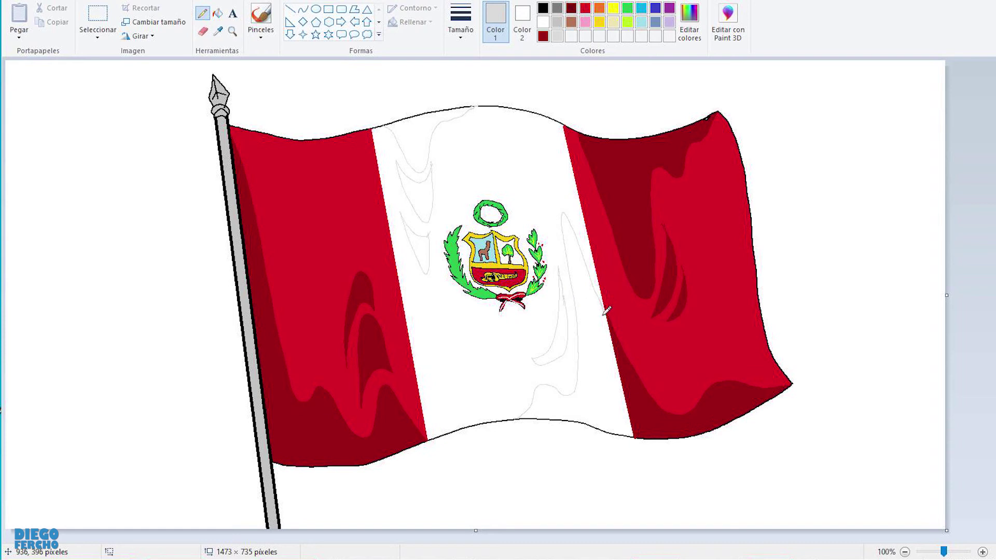
Fill the white stripe's fold shapes around the coat of arms with light grey.
click(224, 16)
click(411, 150)
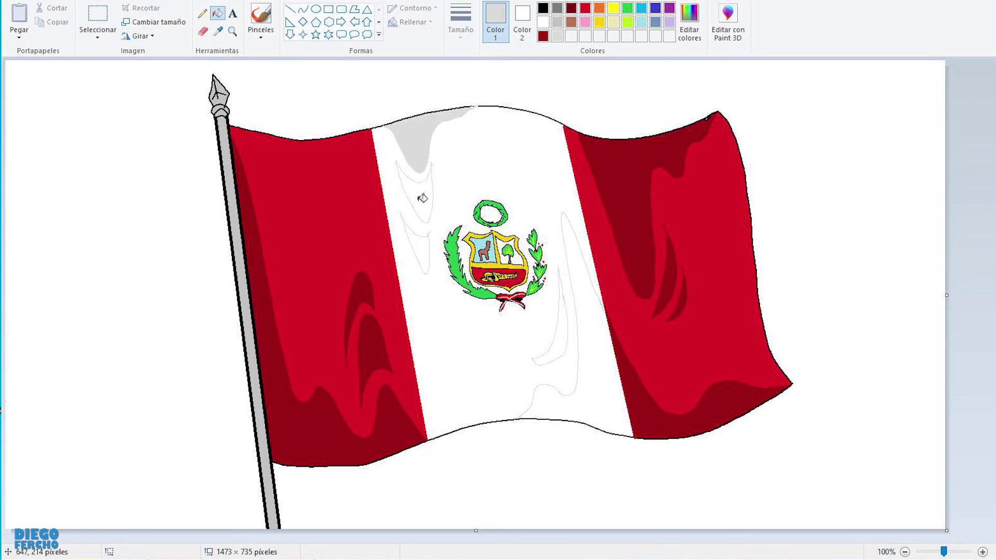
click(421, 196)
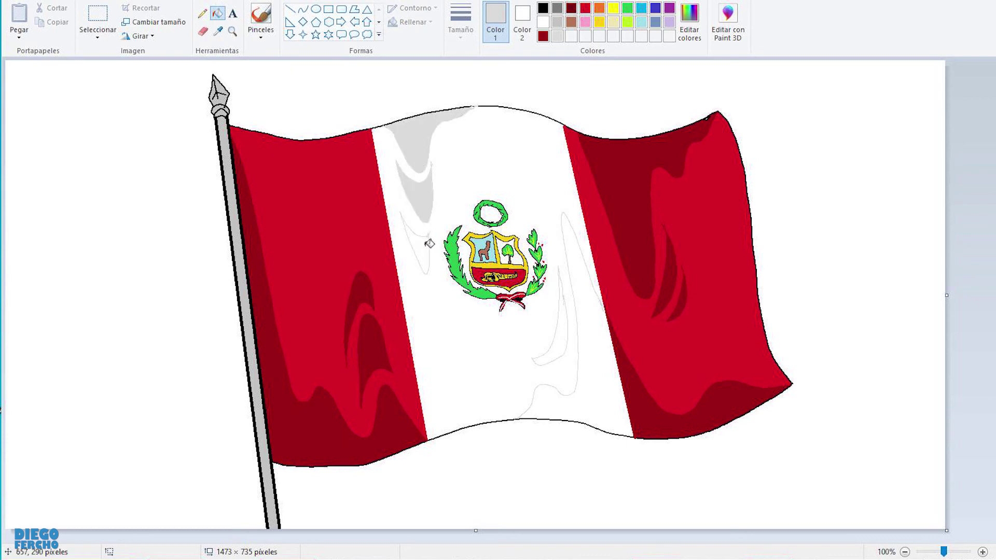
click(428, 245)
click(565, 333)
click(599, 363)
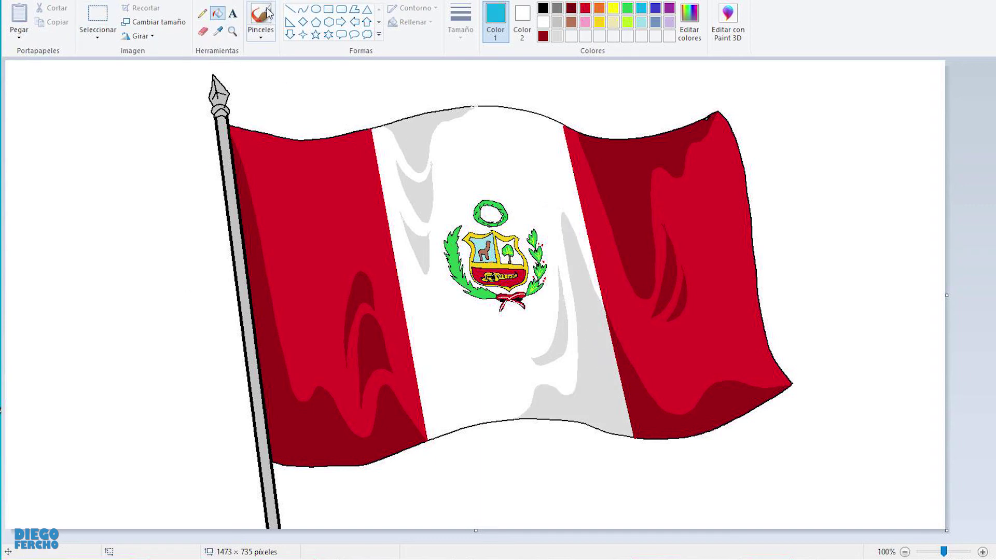
click(202, 12)
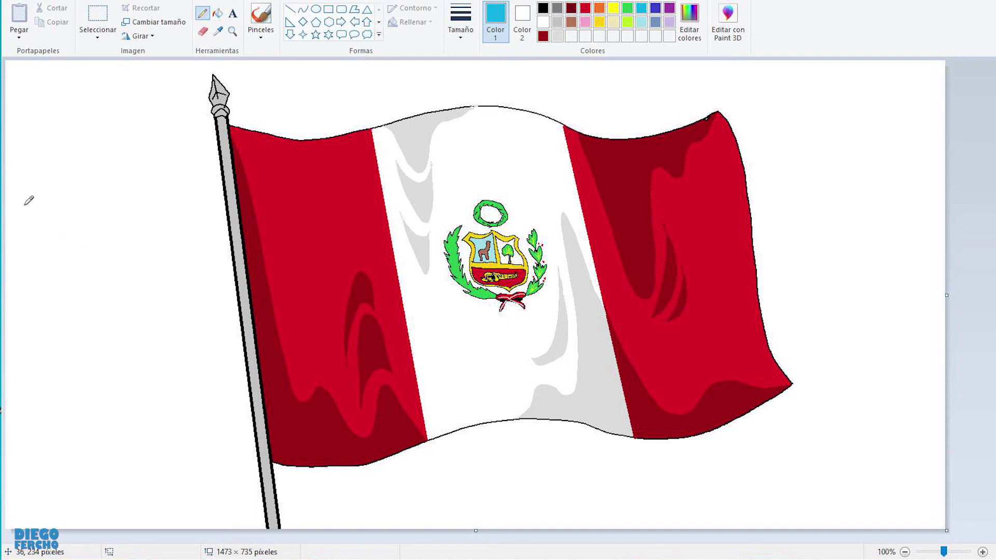
Draw cyan cloud outlines at the left, below the flag, lower right and upper right.
drag(72, 225, 141, 263)
drag(202, 322, 59, 334)
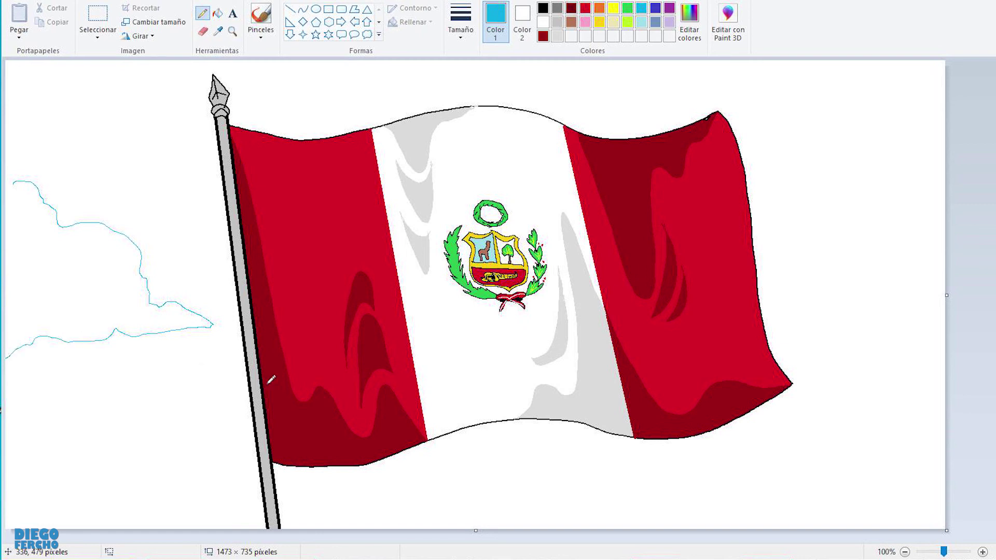
drag(499, 470, 377, 493)
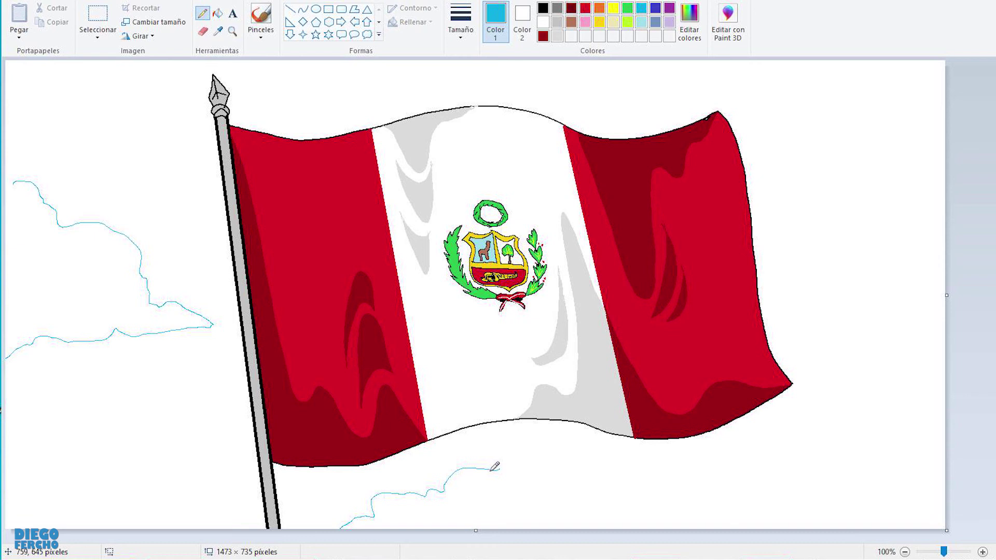
mouse_move(634, 489)
mouse_down()
mouse_move(701, 507)
mouse_move(623, 542)
mouse_up()
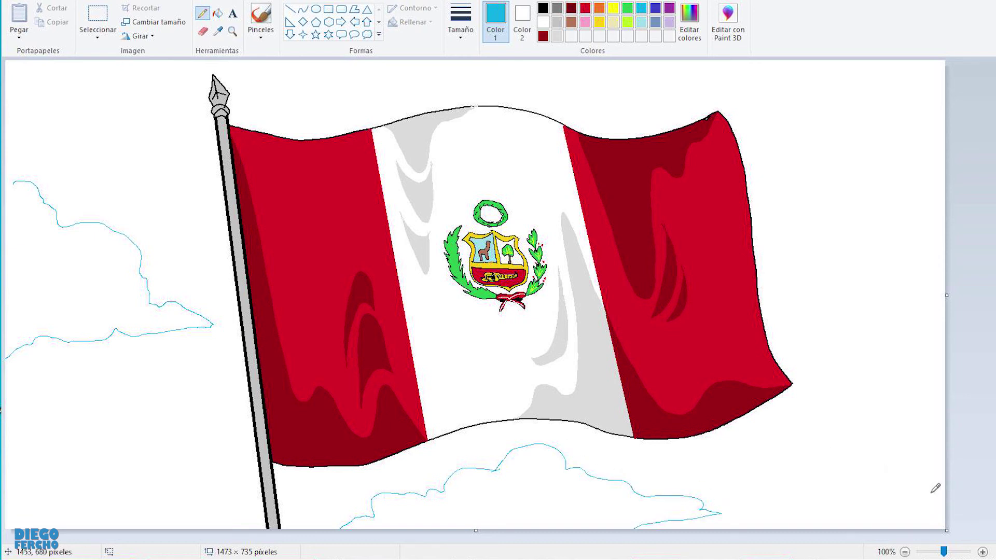
mouse_move(785, 473)
mouse_down()
mouse_move(880, 446)
mouse_move(946, 452)
mouse_up()
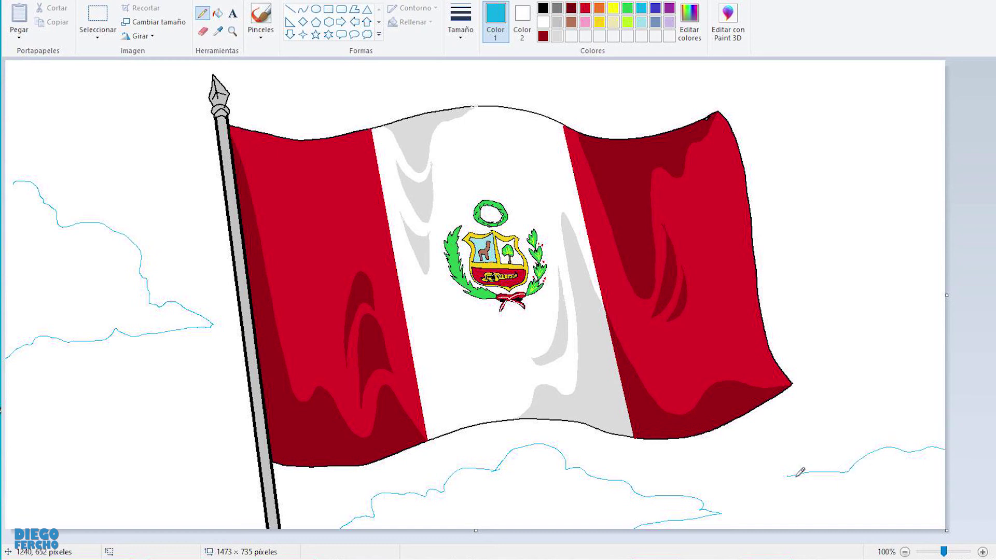
drag(894, 493, 948, 496)
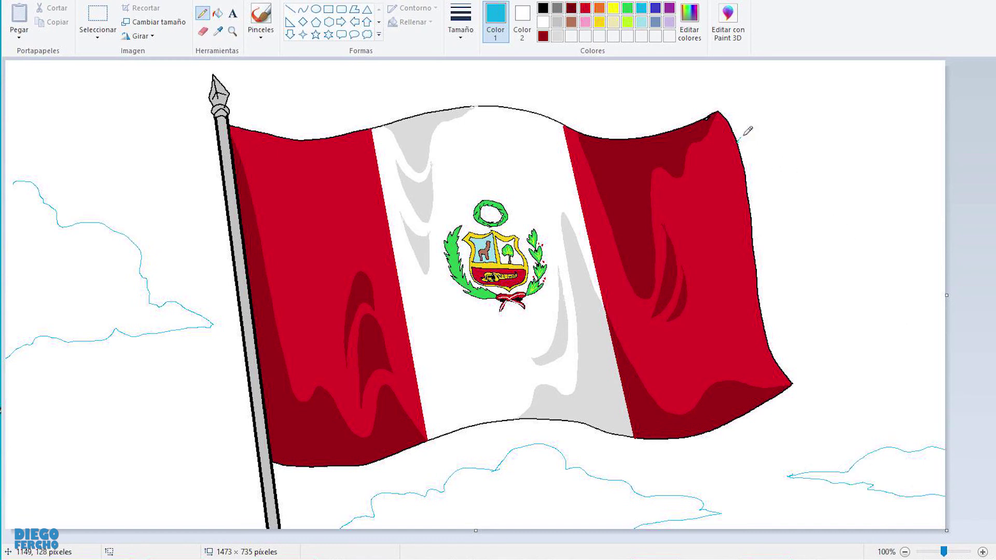
drag(778, 133, 940, 197)
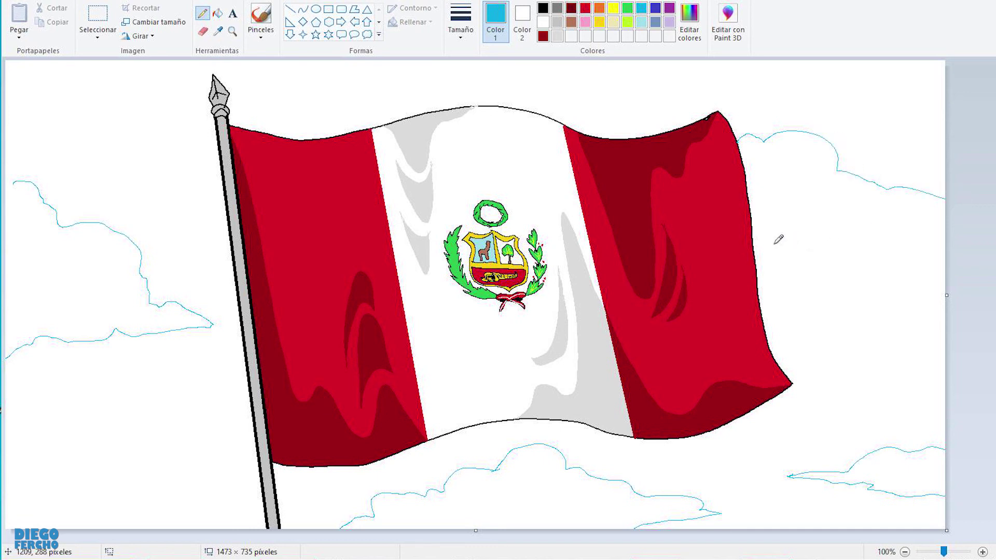
drag(763, 253, 963, 226)
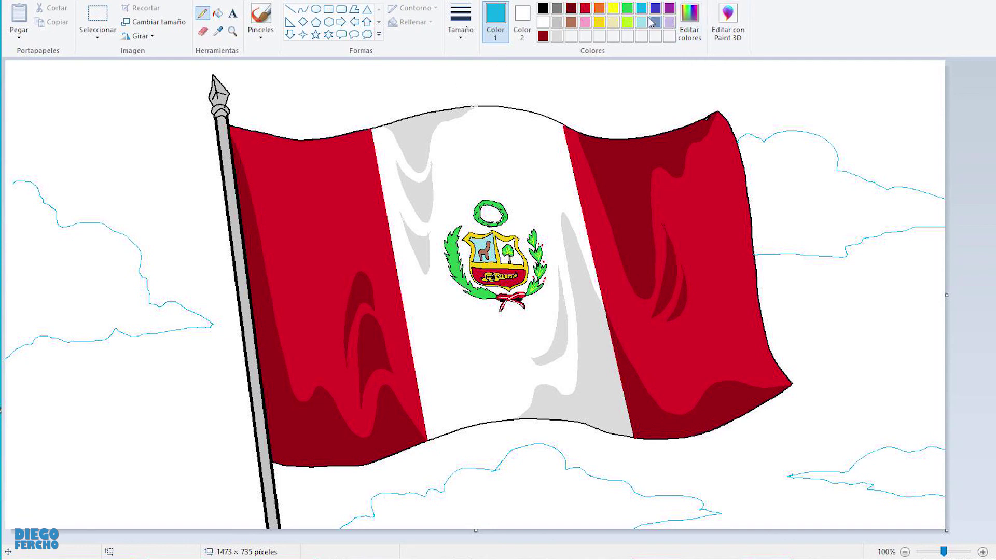
Lighten the cyan to a pale sky blue and save it as a custom colour.
click(690, 16)
drag(639, 235, 639, 220)
click(551, 356)
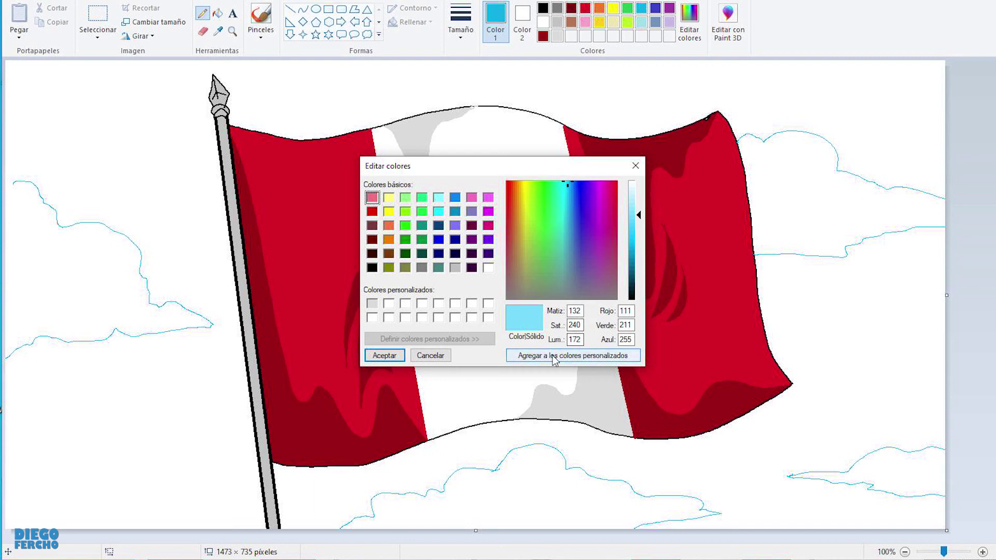
click(383, 355)
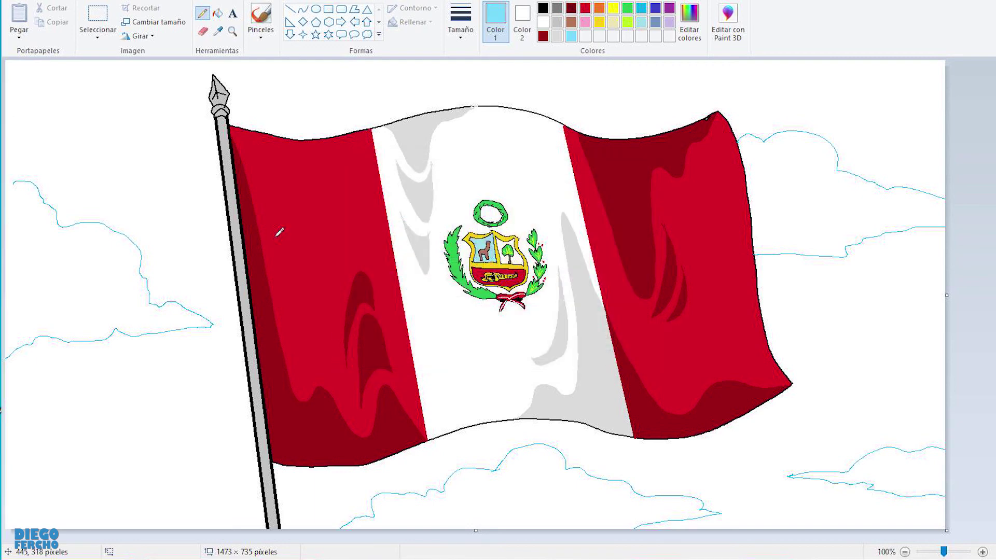
Fill the open sky around the flag and between the clouds with light blue.
click(220, 16)
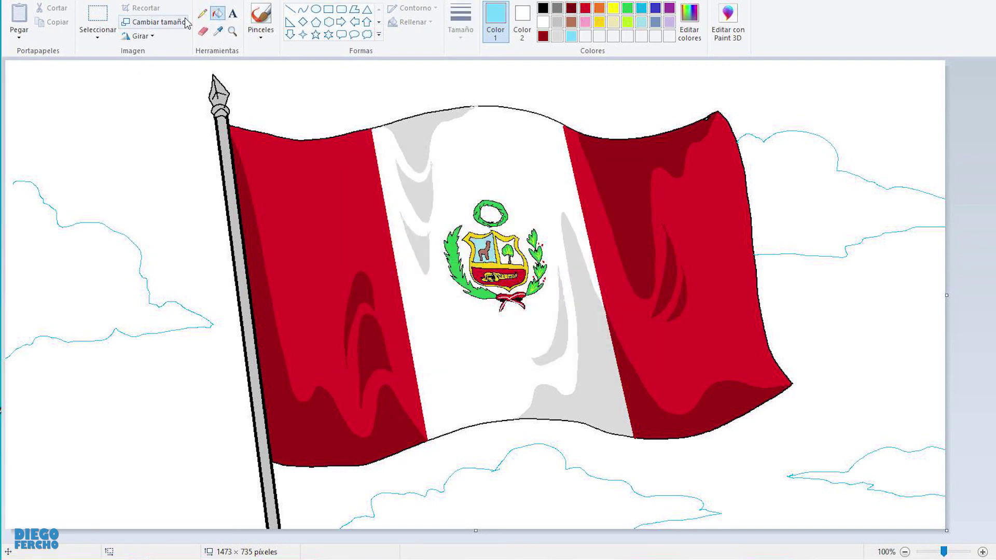
click(203, 14)
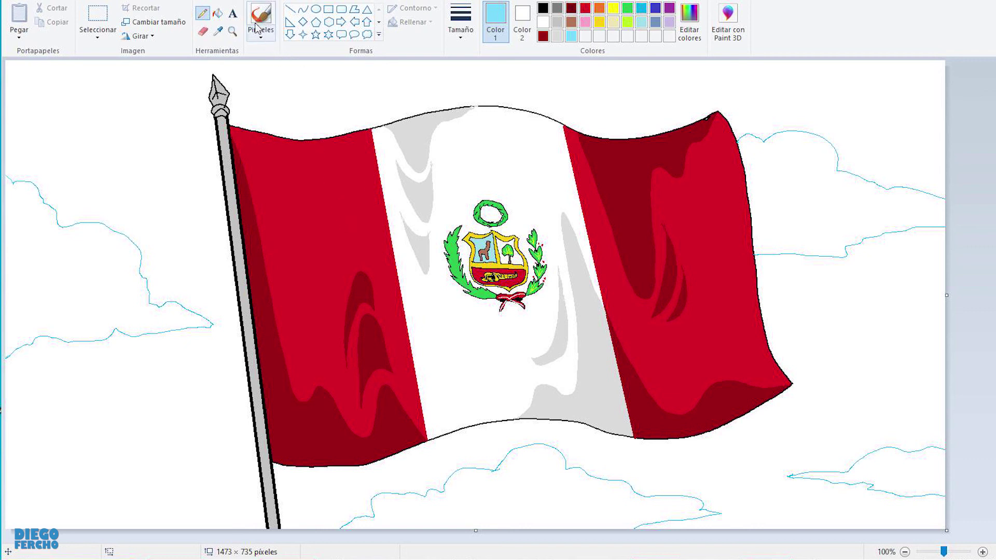
click(217, 13)
click(167, 127)
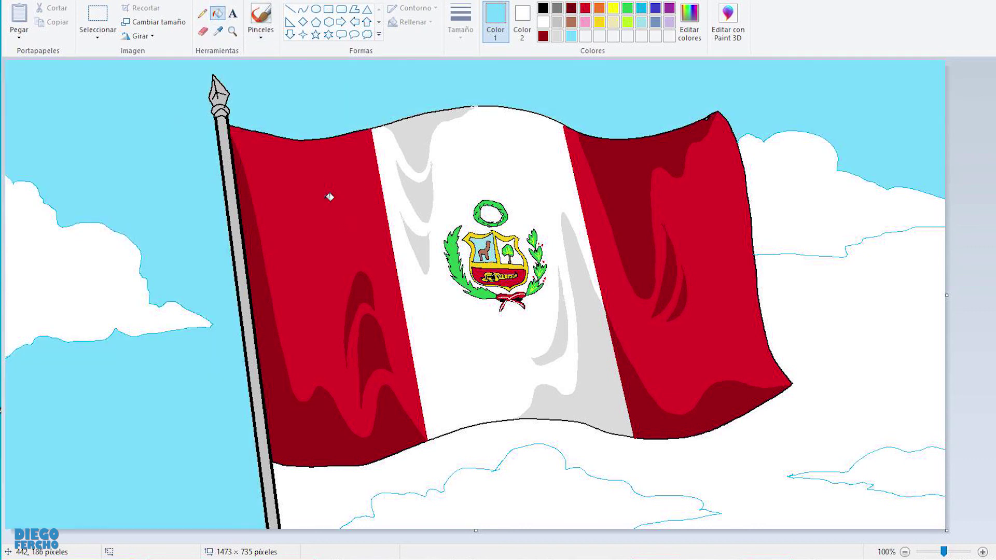
click(786, 435)
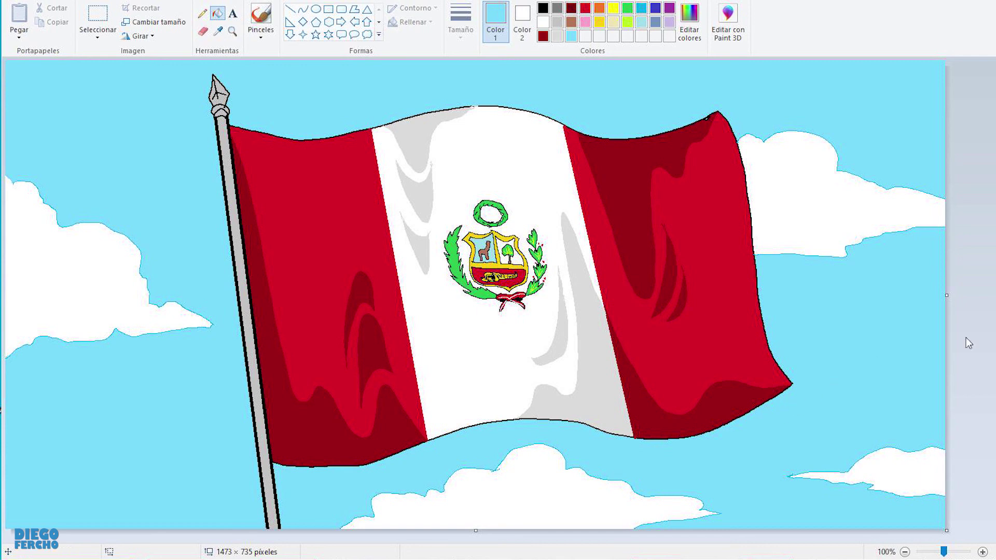